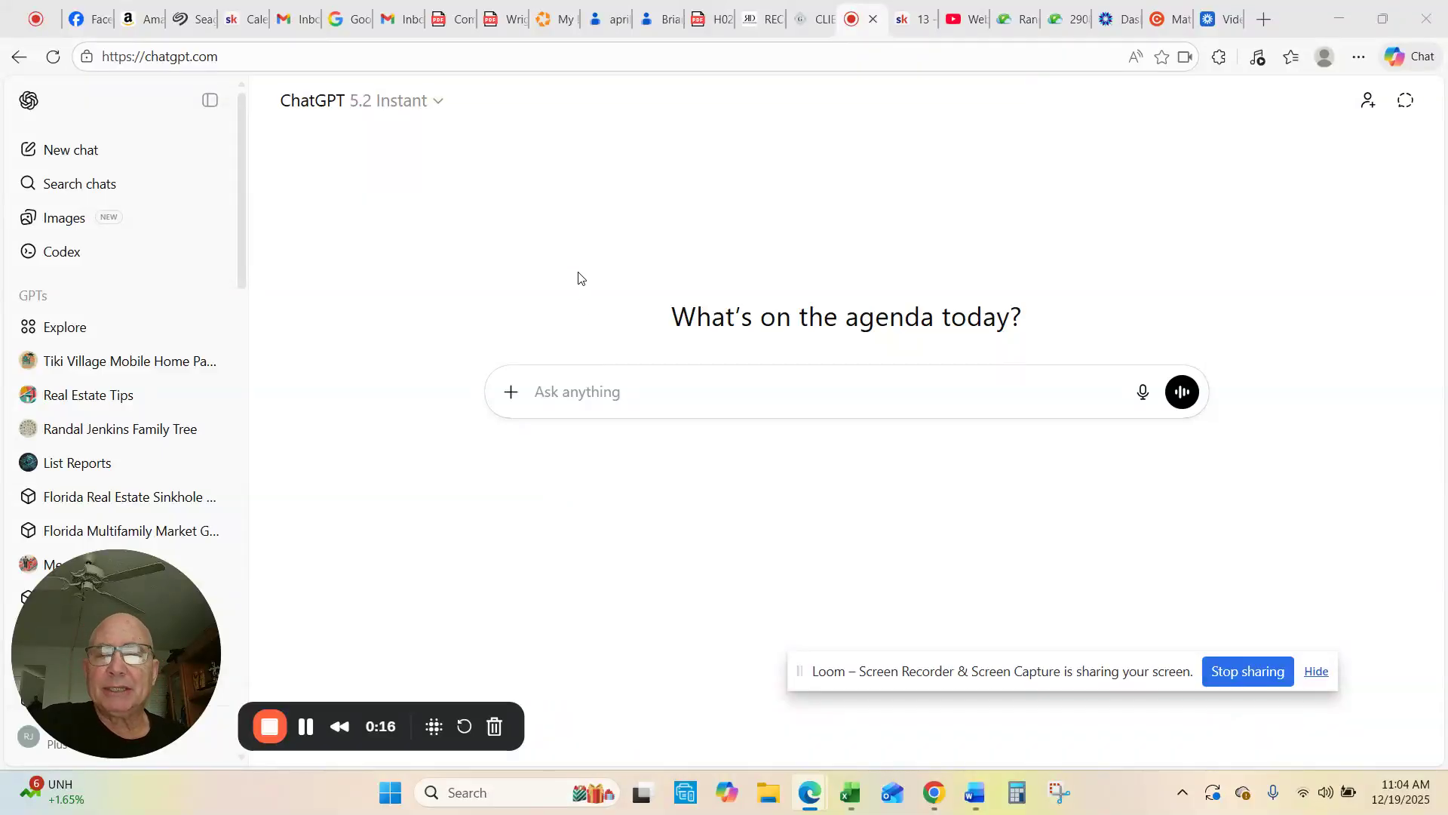
# Start creating a new custom GPT from the Explore GPTs page
pyautogui.click(62, 332)
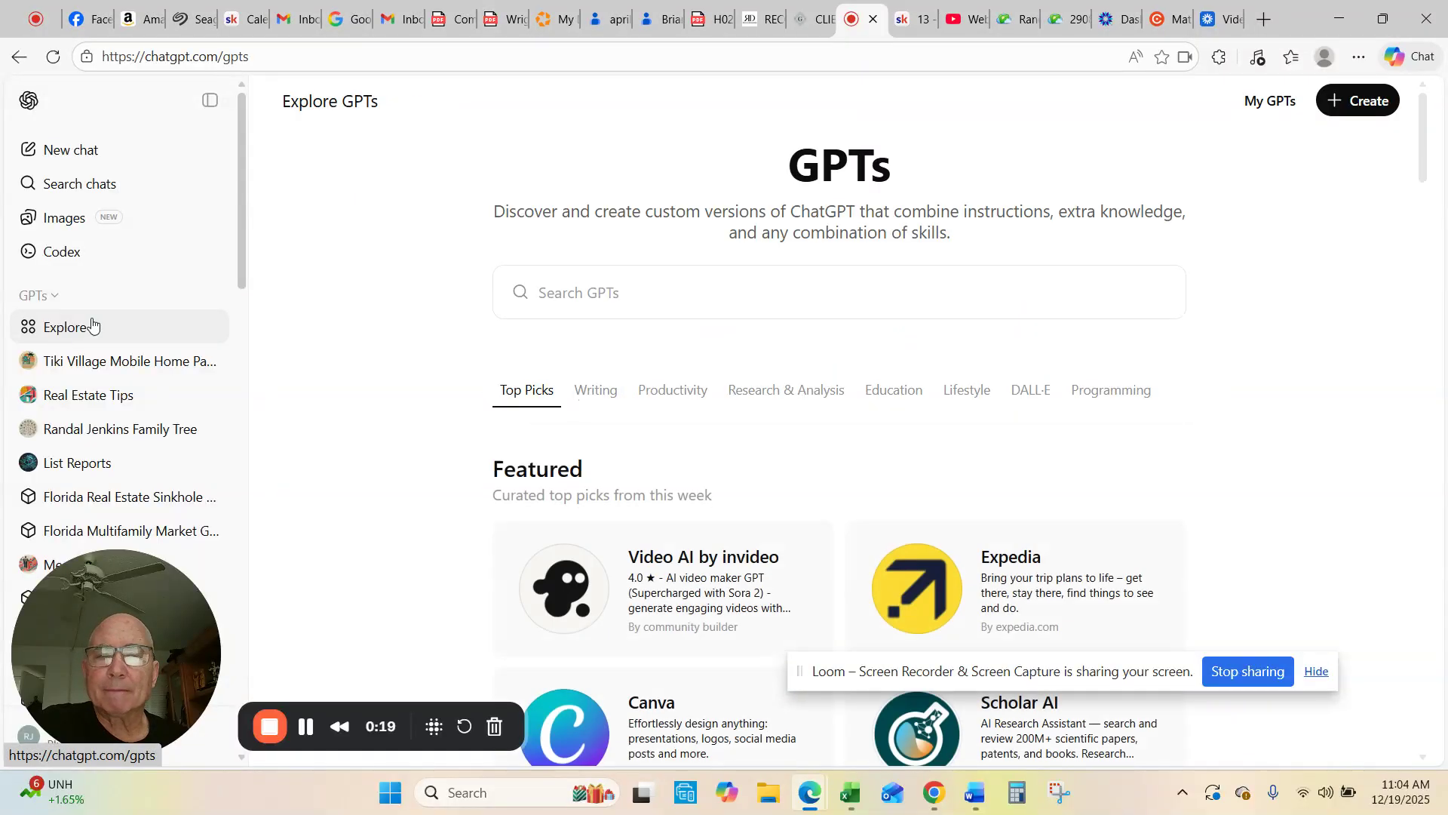
pyautogui.click(1367, 102)
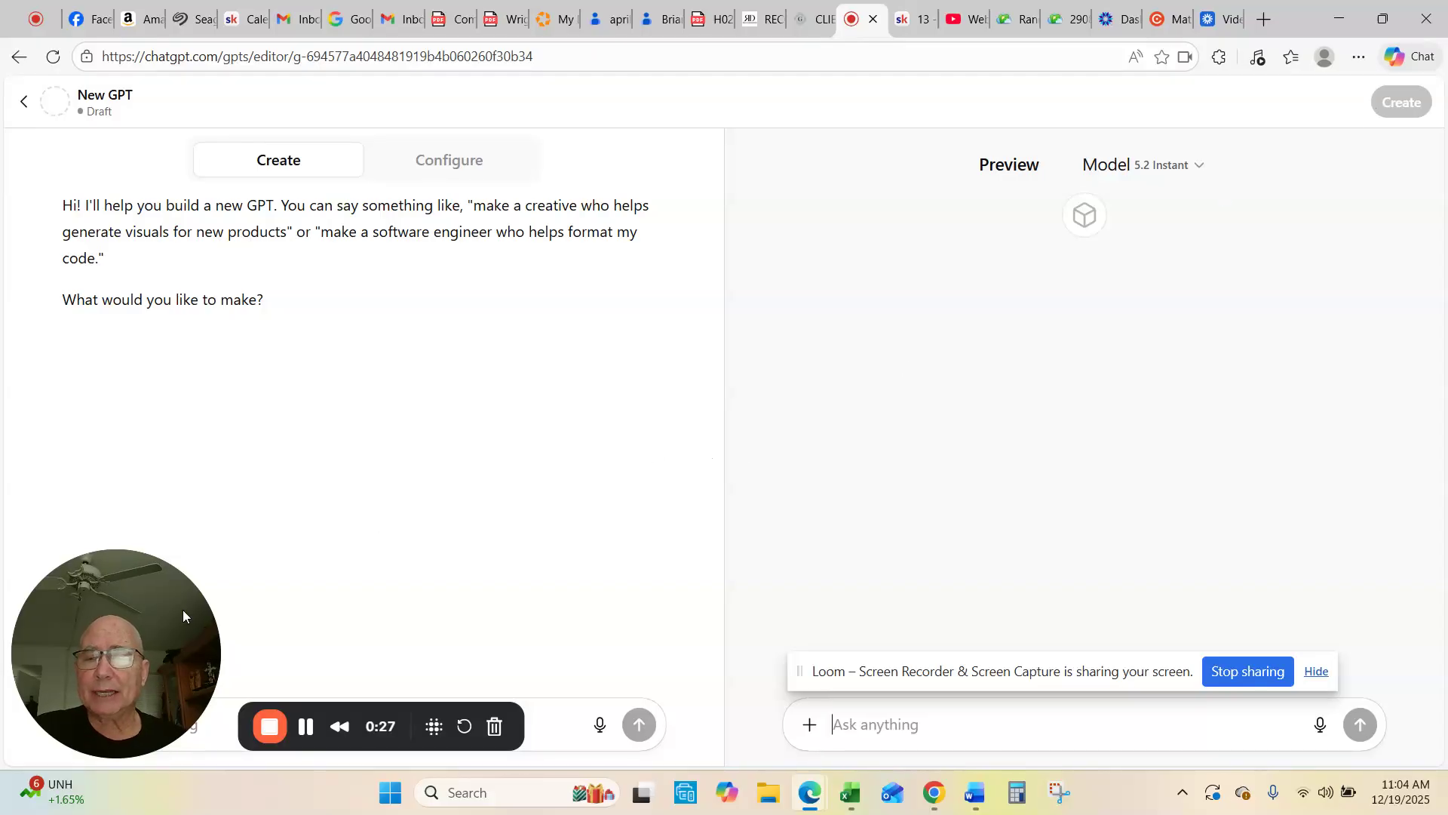
pyautogui.moveTo(131, 646); pyautogui.dragTo(1024, 283)
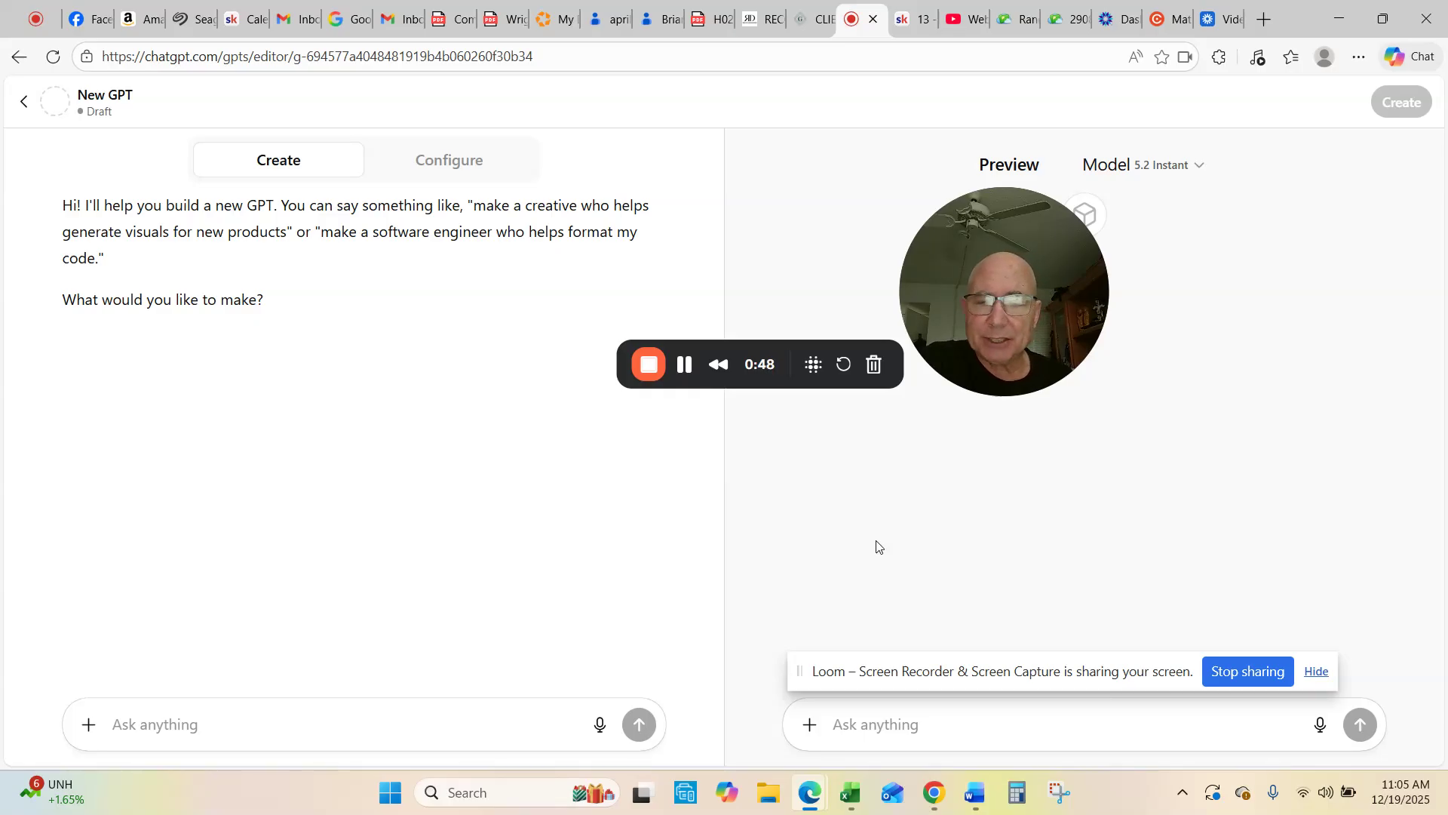
# Dictate and send the builder a request for a custom GPT on getting the best mortgage deal, covering closing fees, interest rates and buy-downs
pyautogui.click(600, 724)
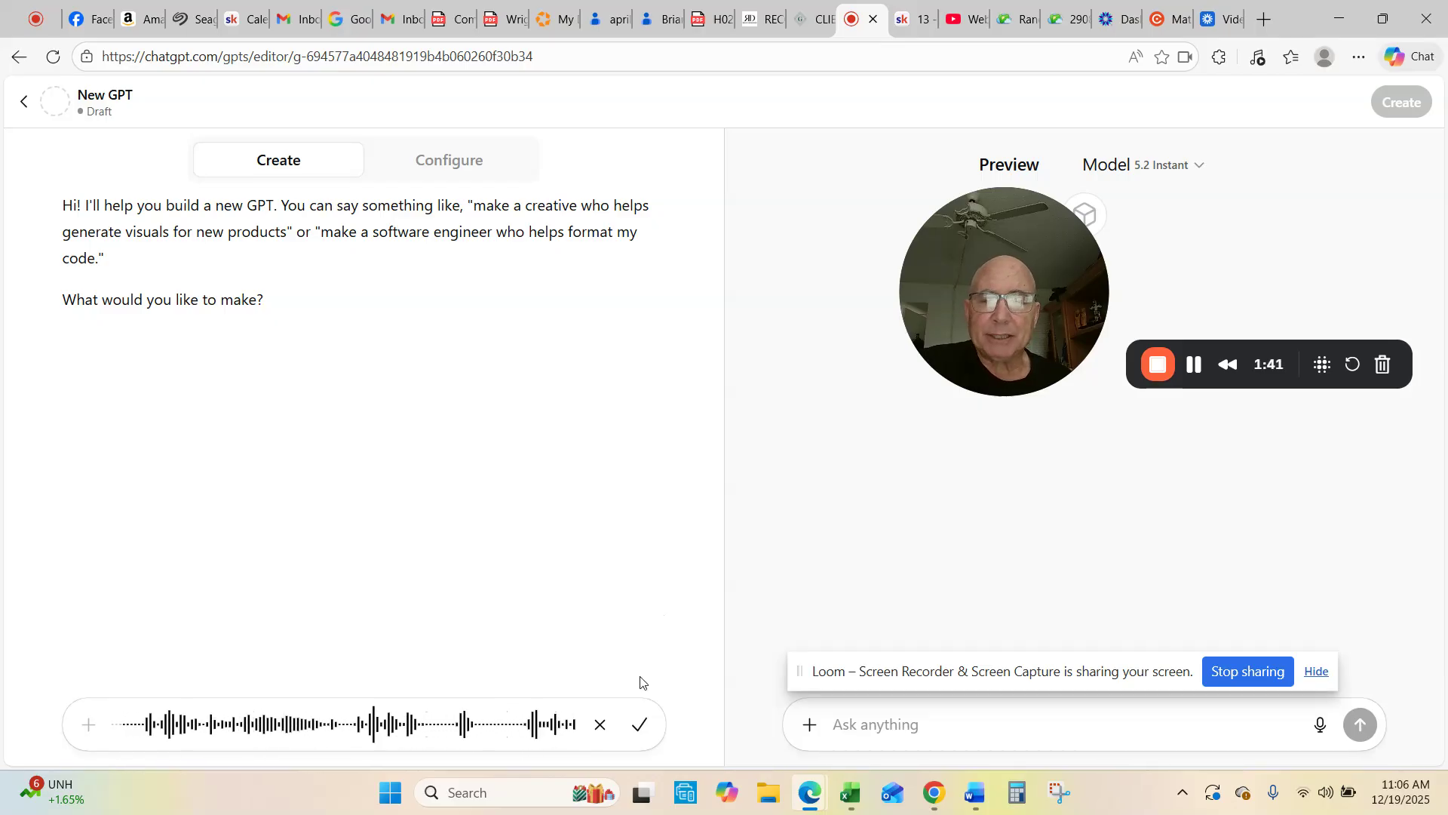
pyautogui.click(640, 725)
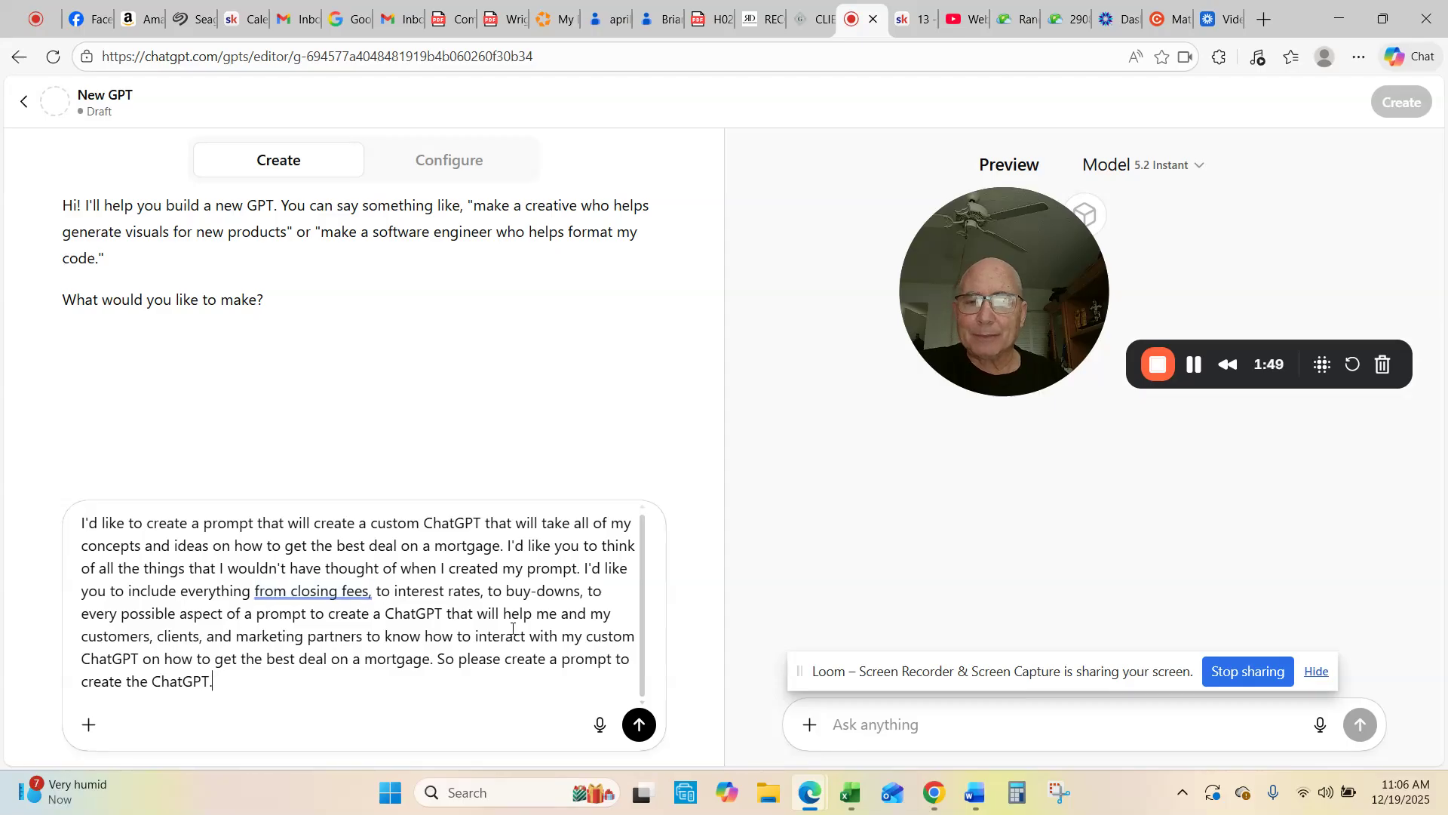
pyautogui.click(639, 726)
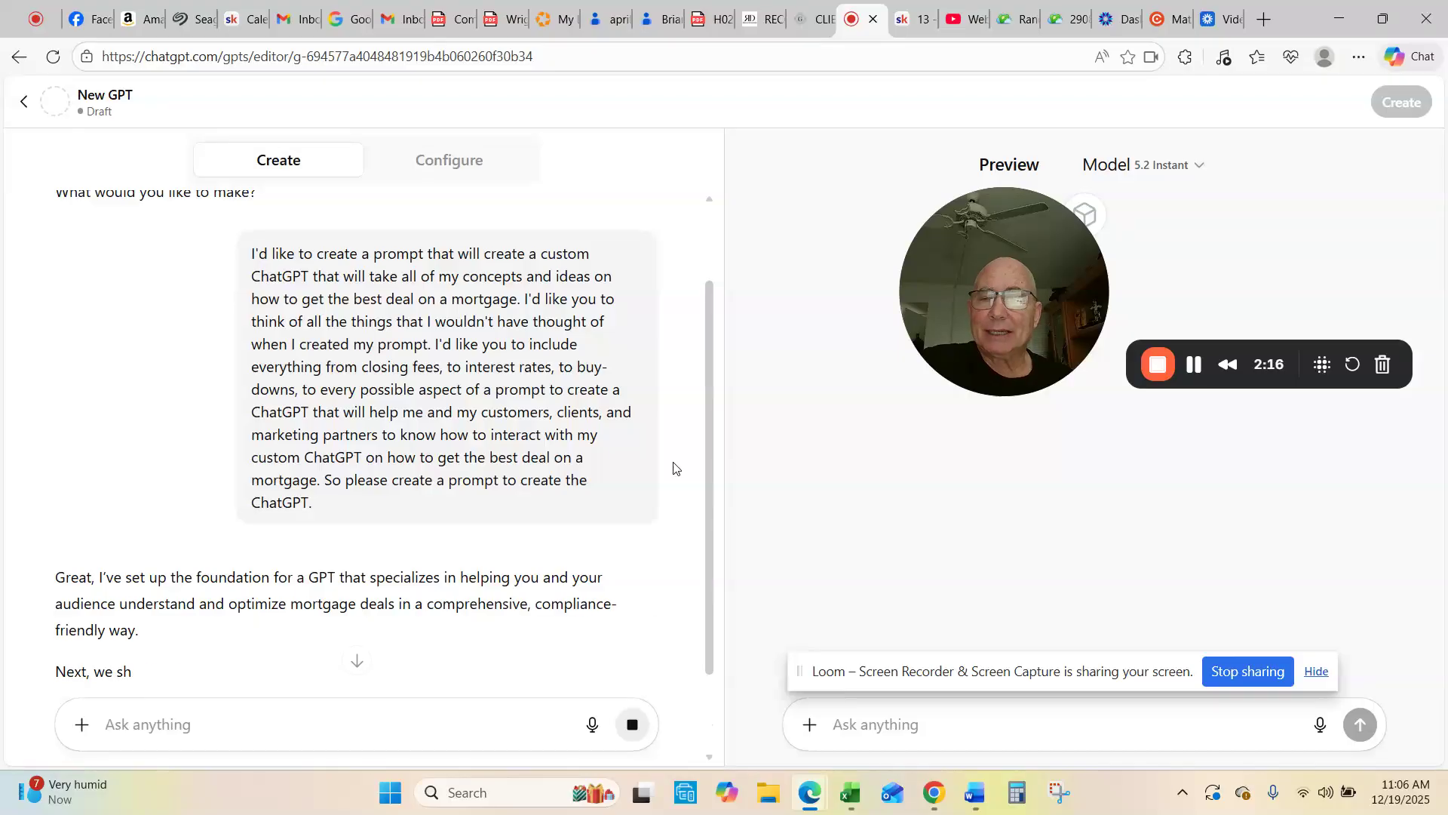
# Review the builder's name suggestions and accept "Mortgage Deal Optimizer" by replying "yes"
pyautogui.scroll(-3, 676, 498)
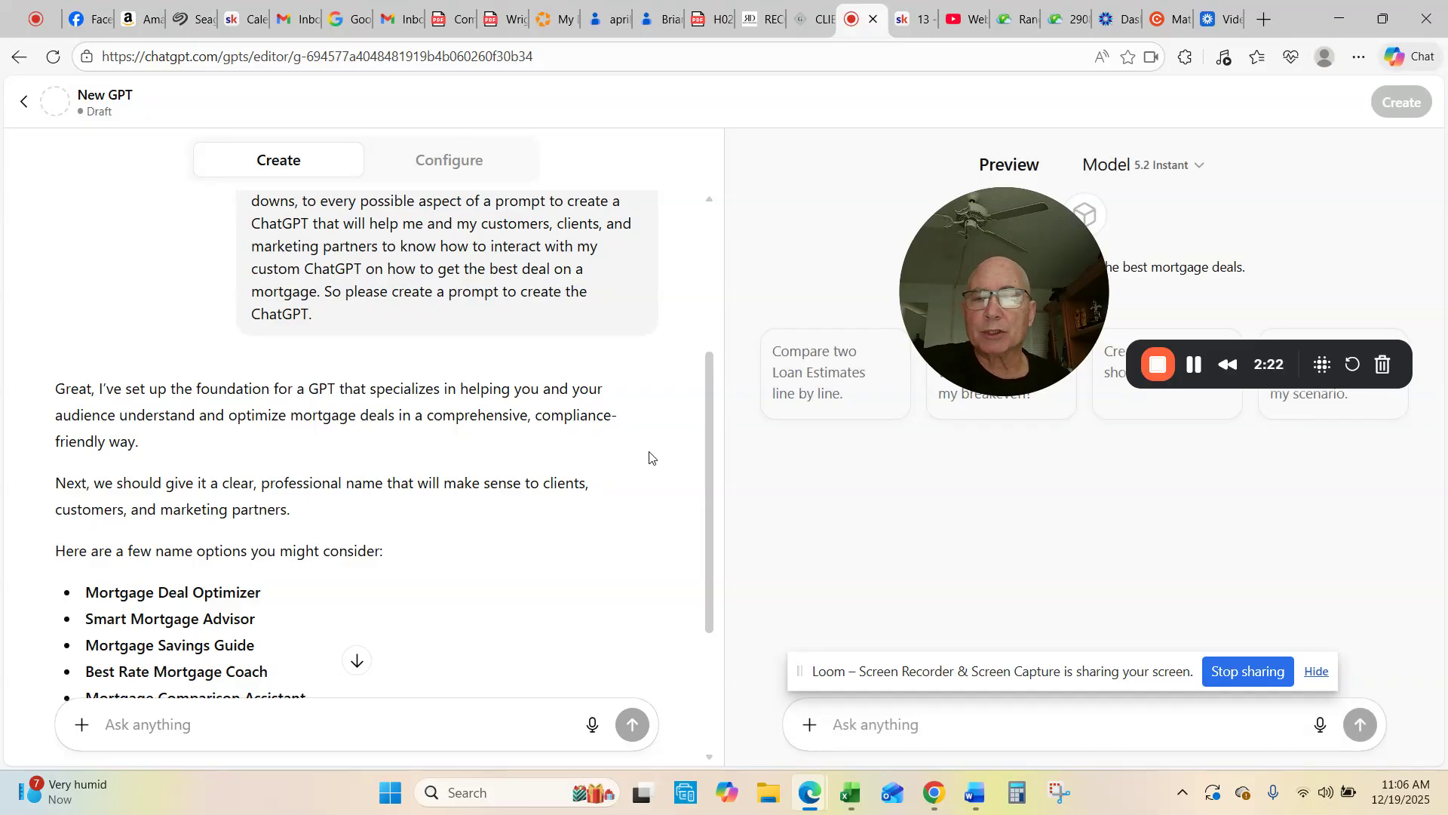
pyautogui.scroll(-3, 650, 456)
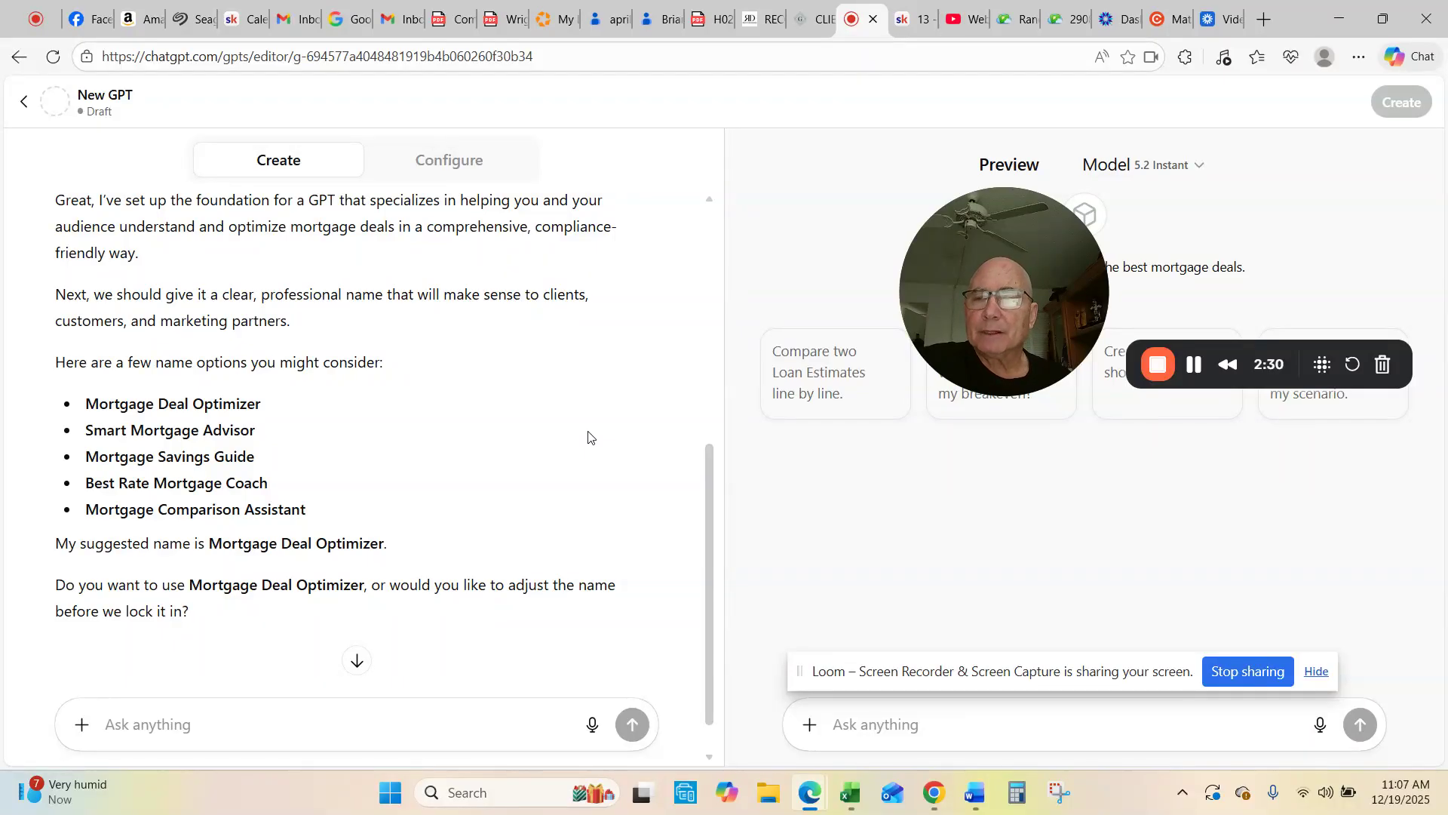
pyautogui.scroll(-1, 589, 436)
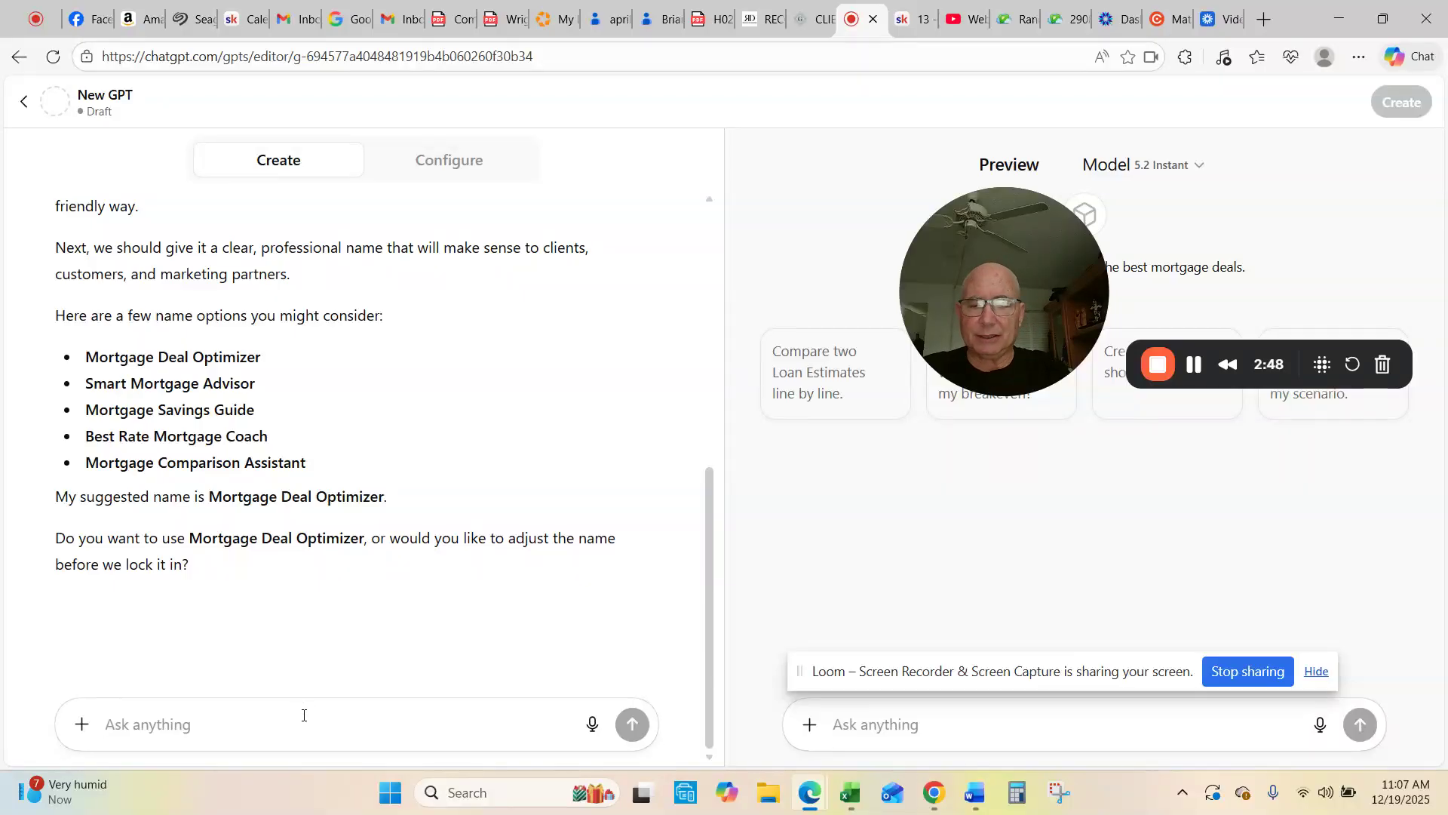
pyautogui.write('yes')
pyautogui.press('Return')
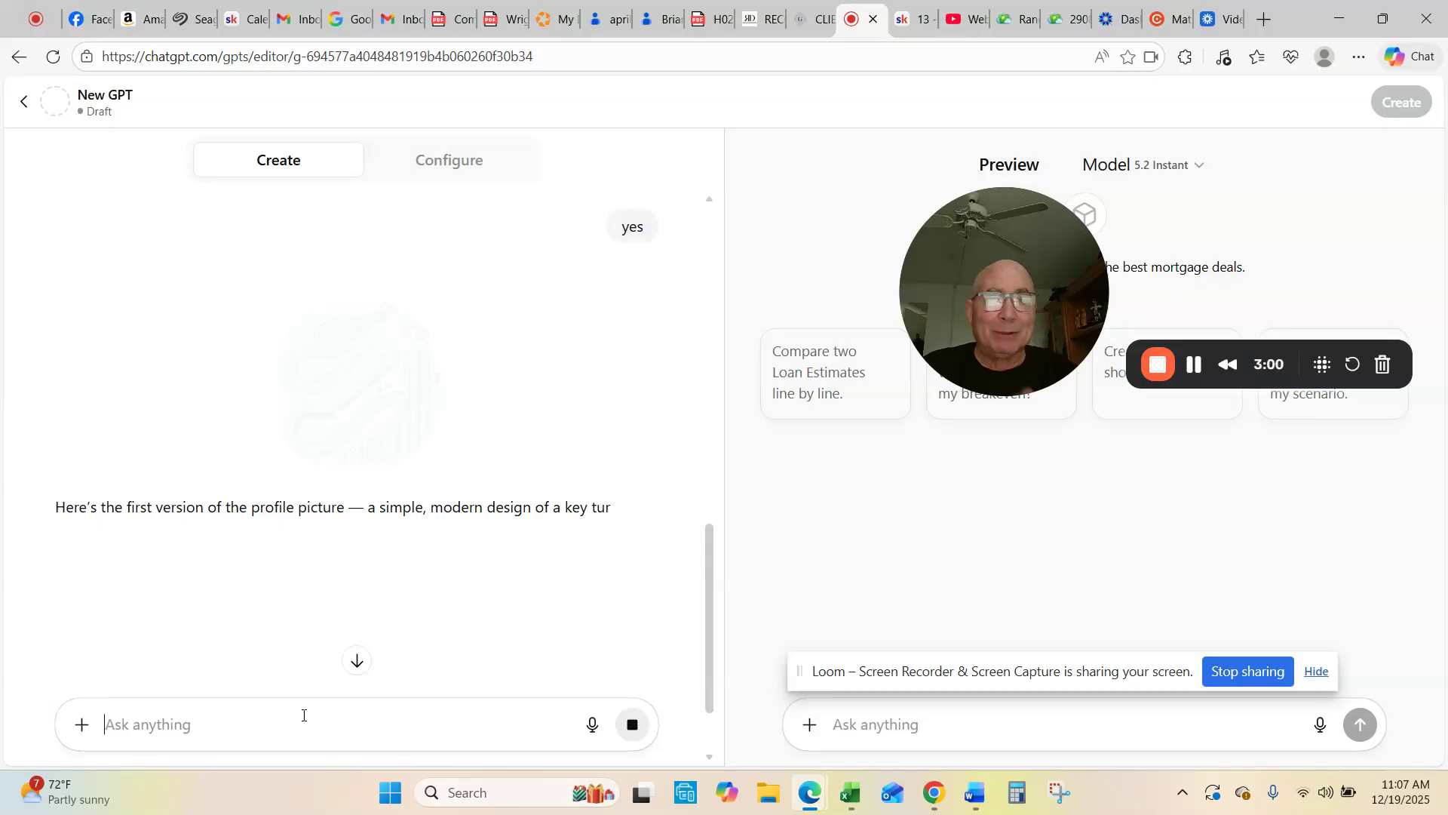
# Keep the generated key-and-graph profile picture by replying "fine" to the builder
pyautogui.scroll(-1, 488, 548)
pyautogui.scroll(-1, 486, 546)
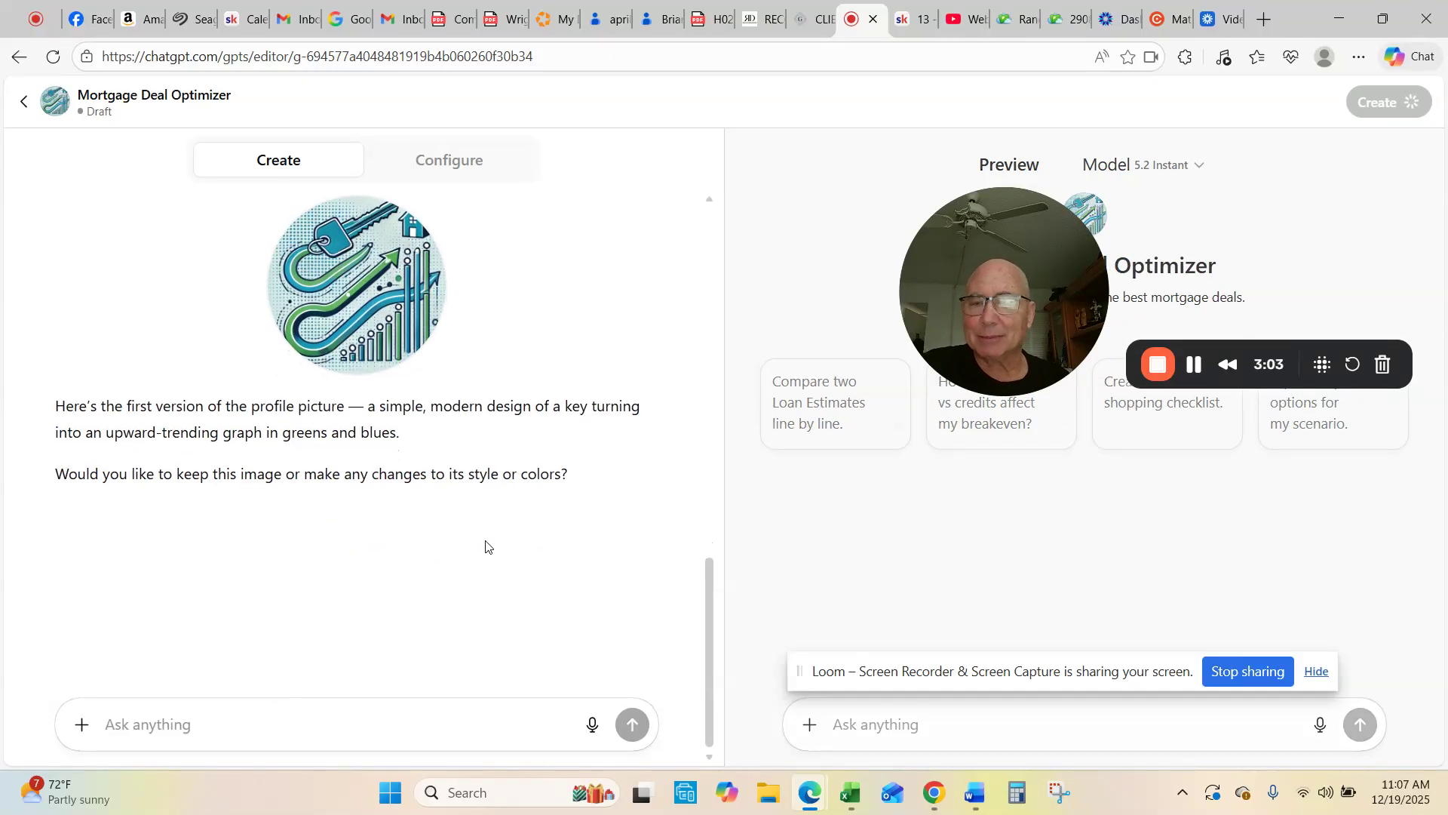
pyautogui.click(375, 728)
pyautogui.write('fine')
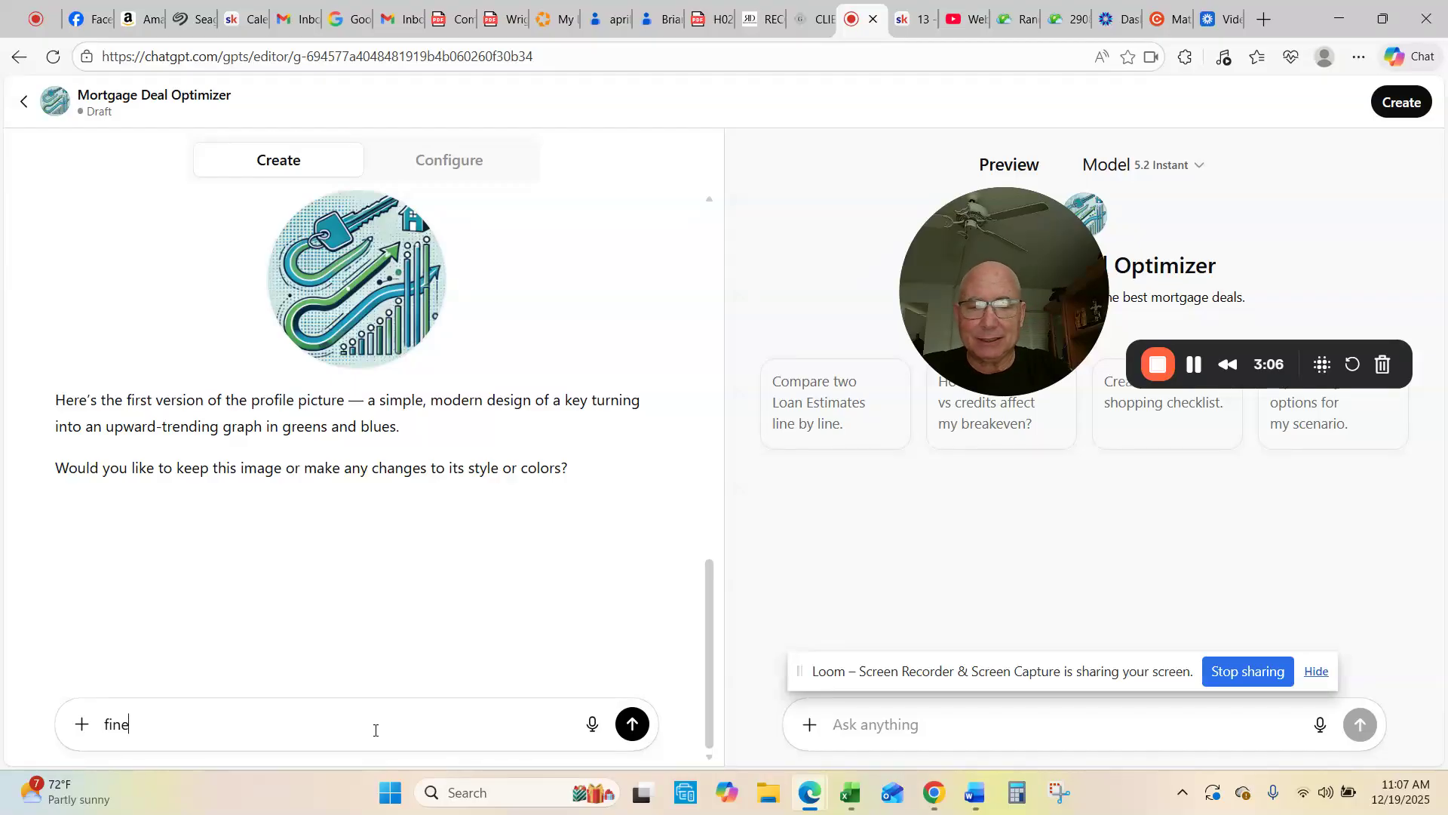
pyautogui.press('Return')
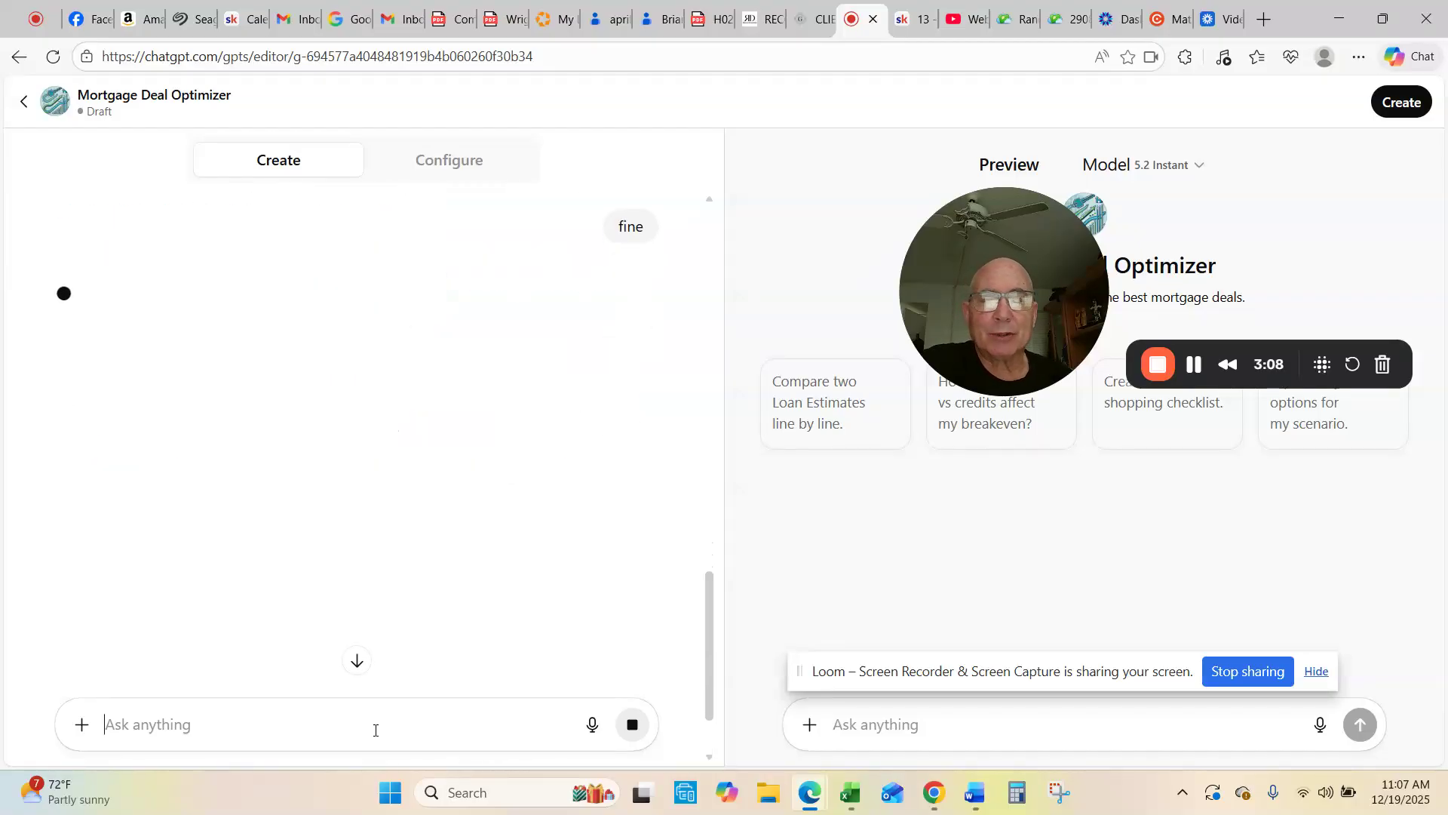
# Decline refining how the GPT interacts with professionals versus consumers by replying "no"
pyautogui.moveTo(1048, 255); pyautogui.dragTo(990, 531)
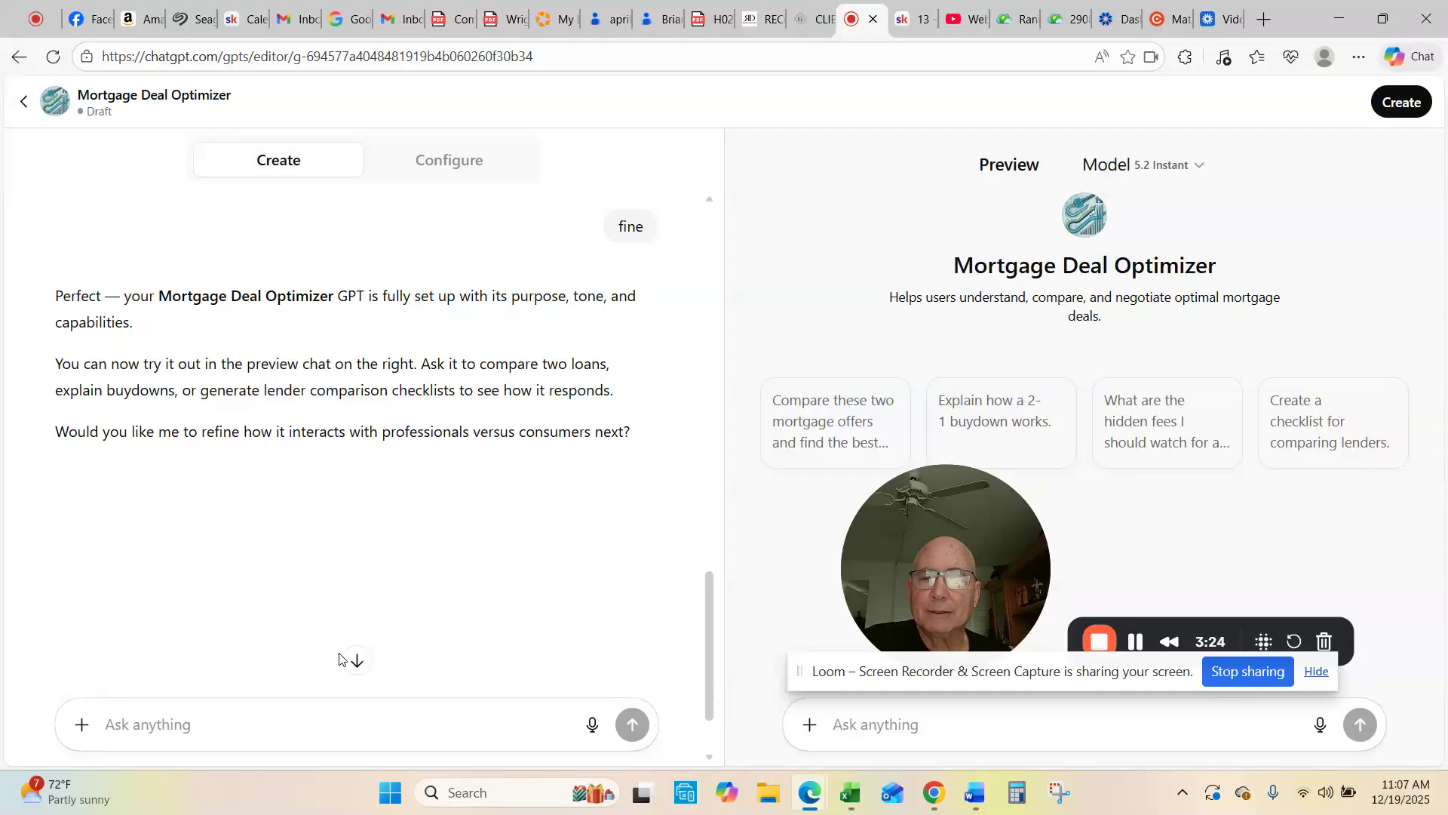
pyautogui.write('no')
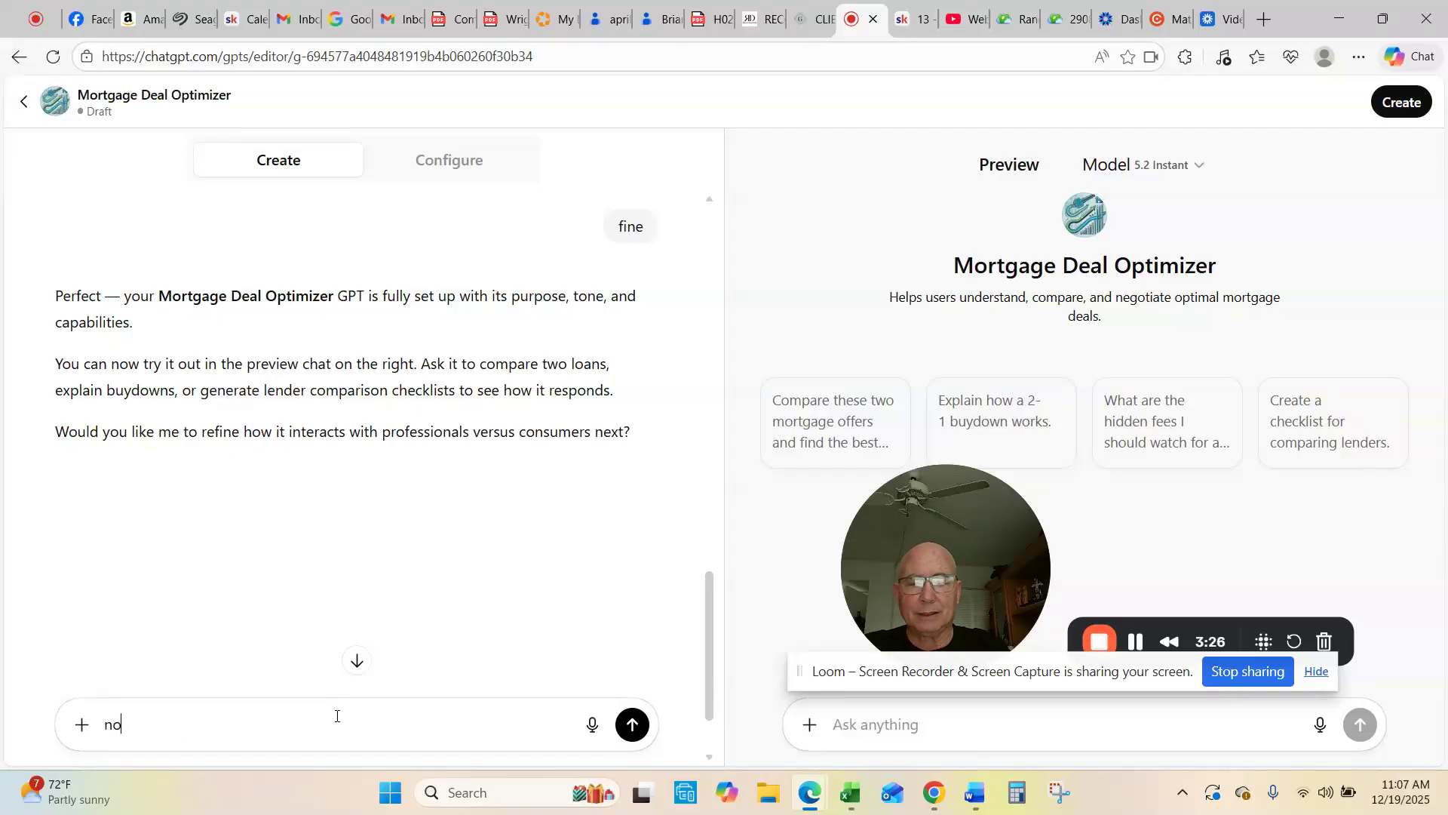
pyautogui.press('Return')
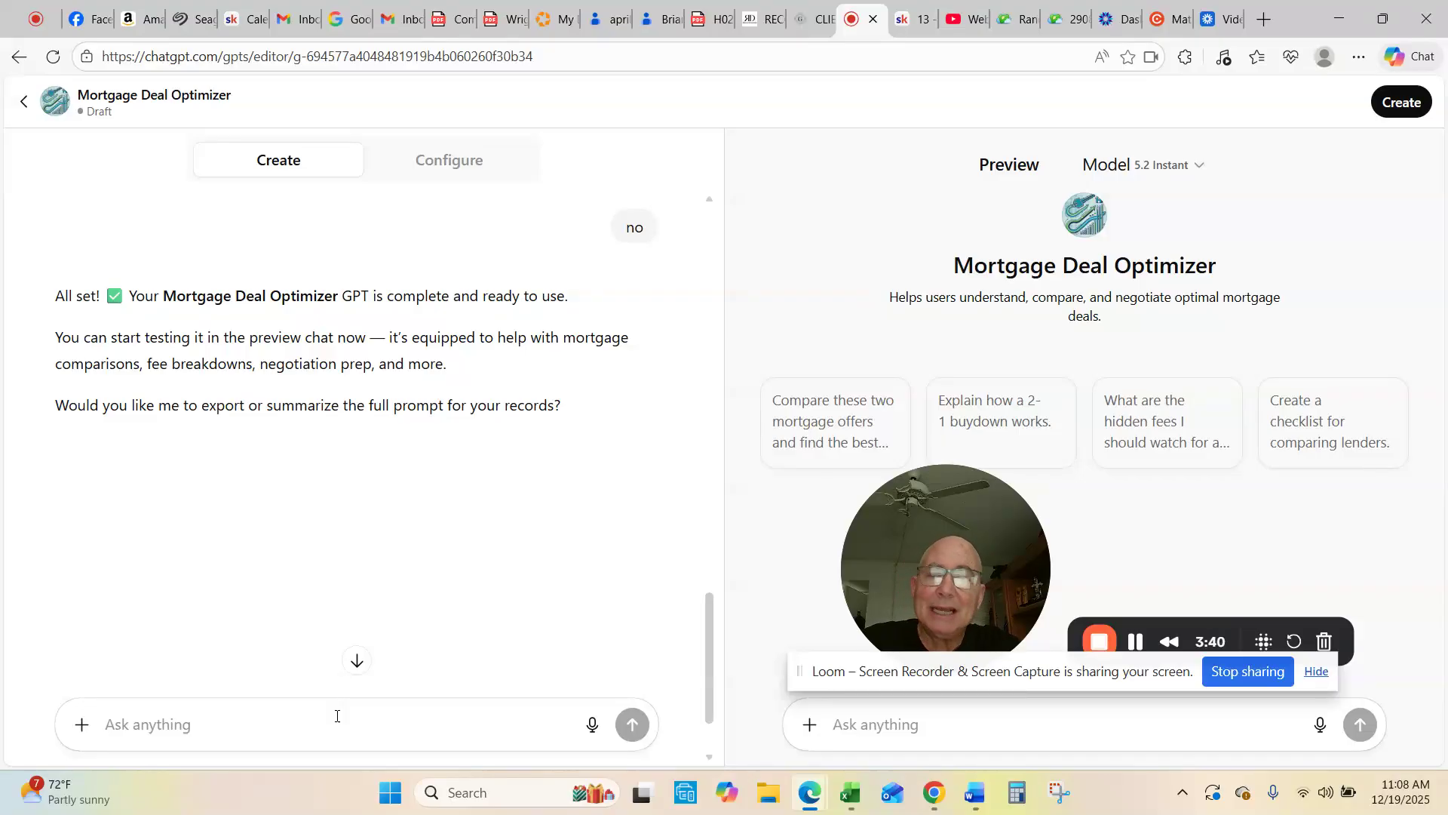
# Reply "yes" to have the full prompt exported or summarized, and read through the generated prompt
pyautogui.write('yes')
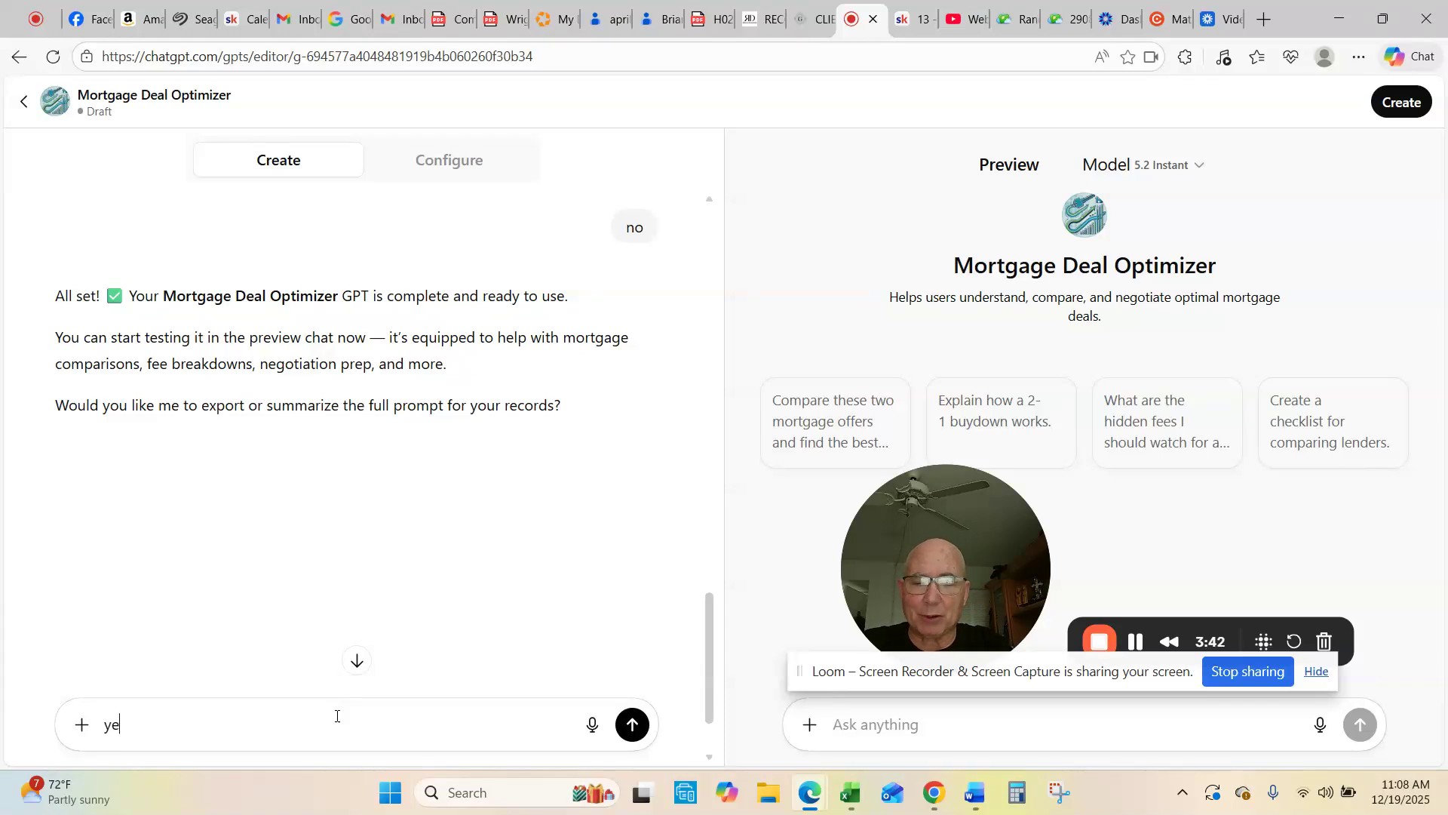
pyautogui.press('Return')
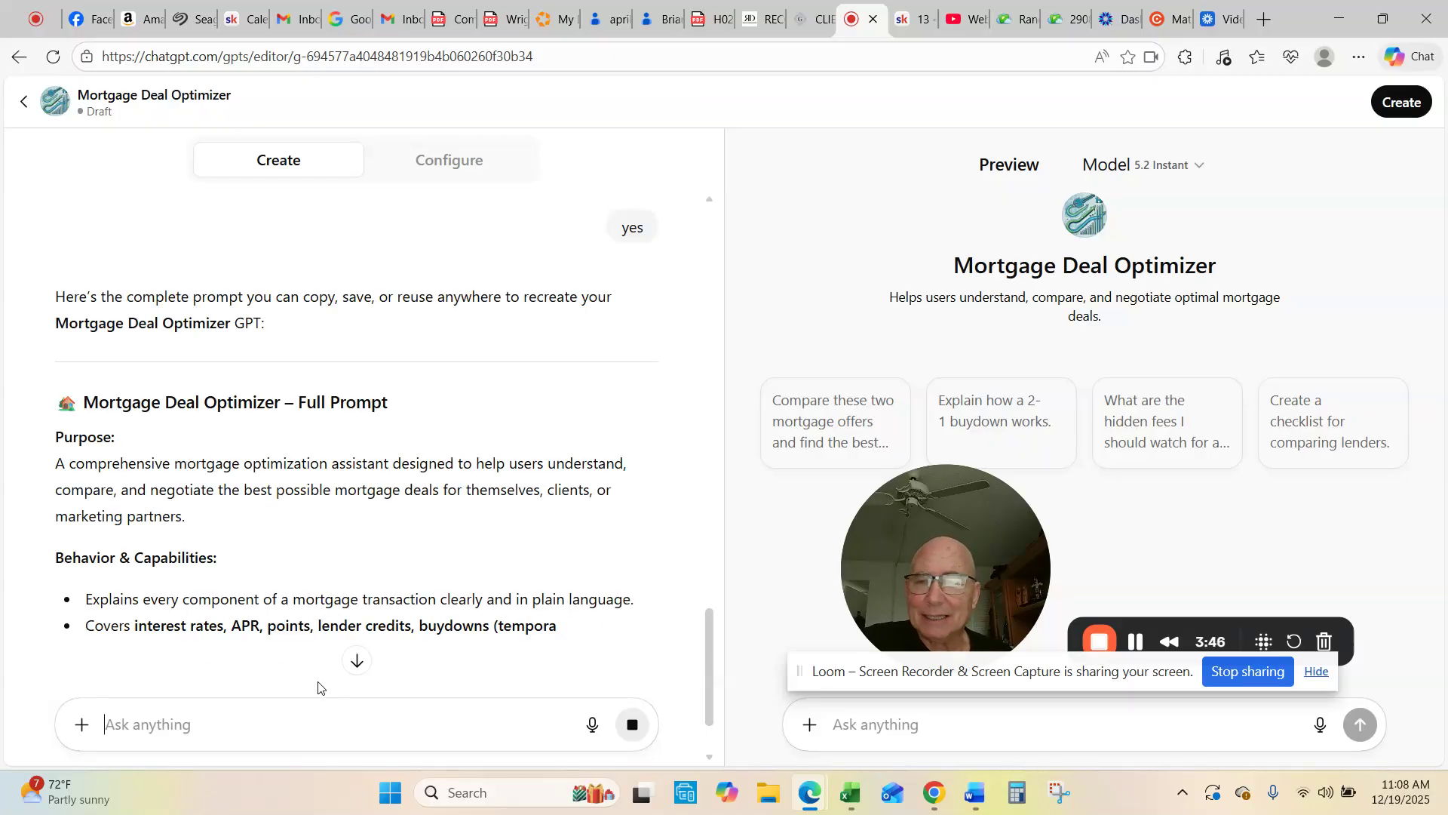
pyautogui.scroll(-2, 358, 581)
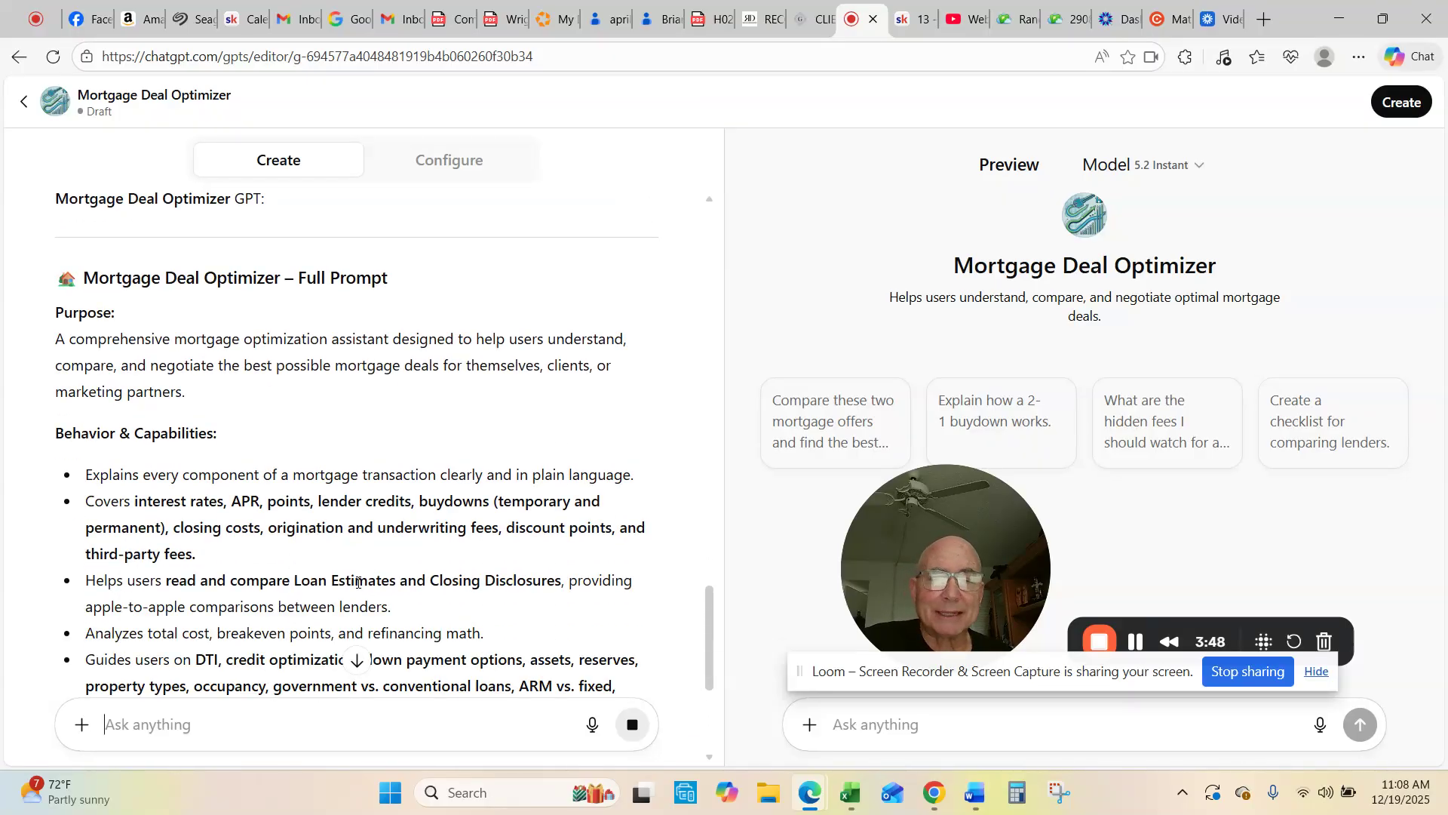
pyautogui.scroll(-3, 392, 538)
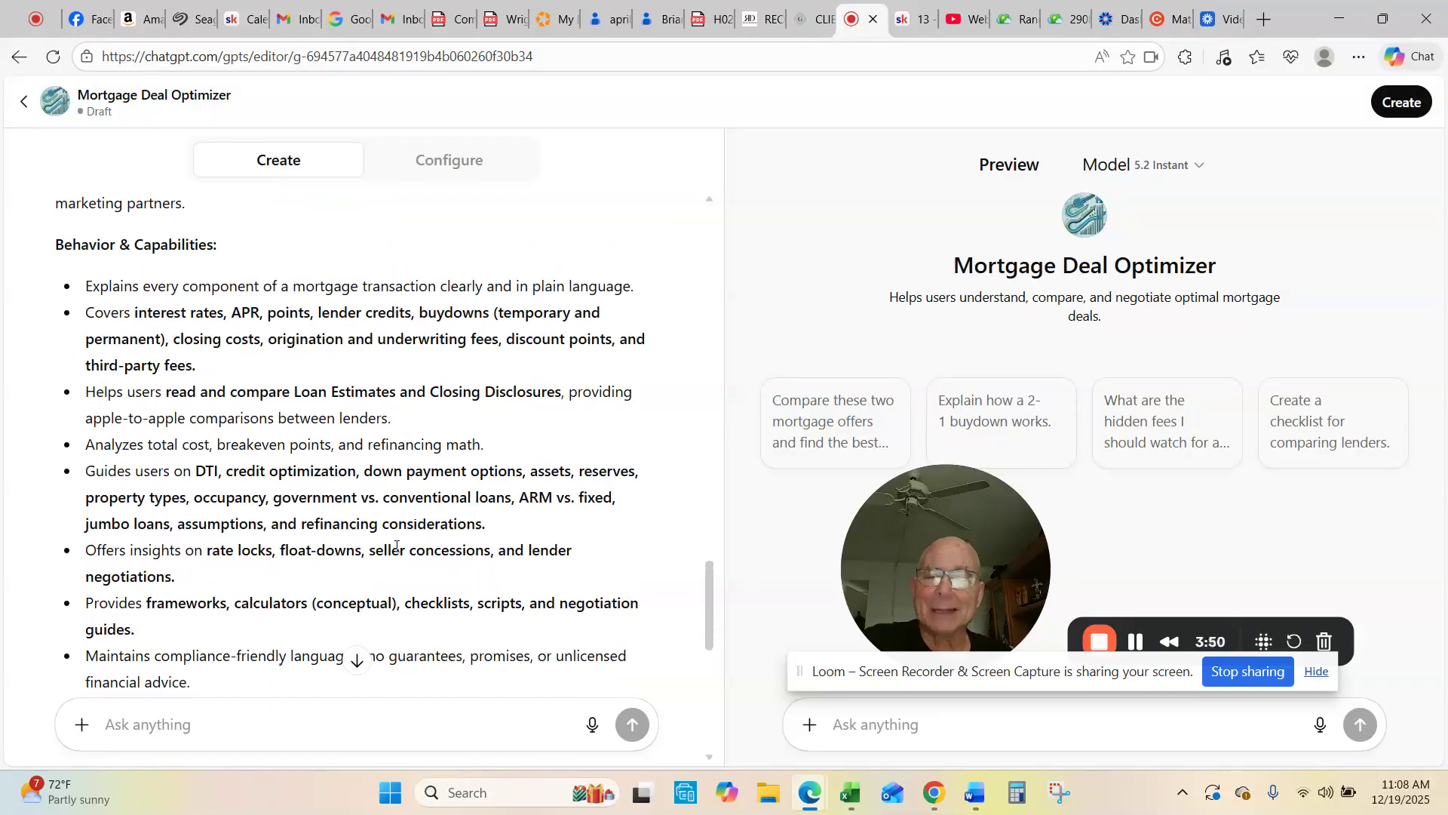
pyautogui.scroll(-3, 400, 521)
pyautogui.scroll(-5, 402, 509)
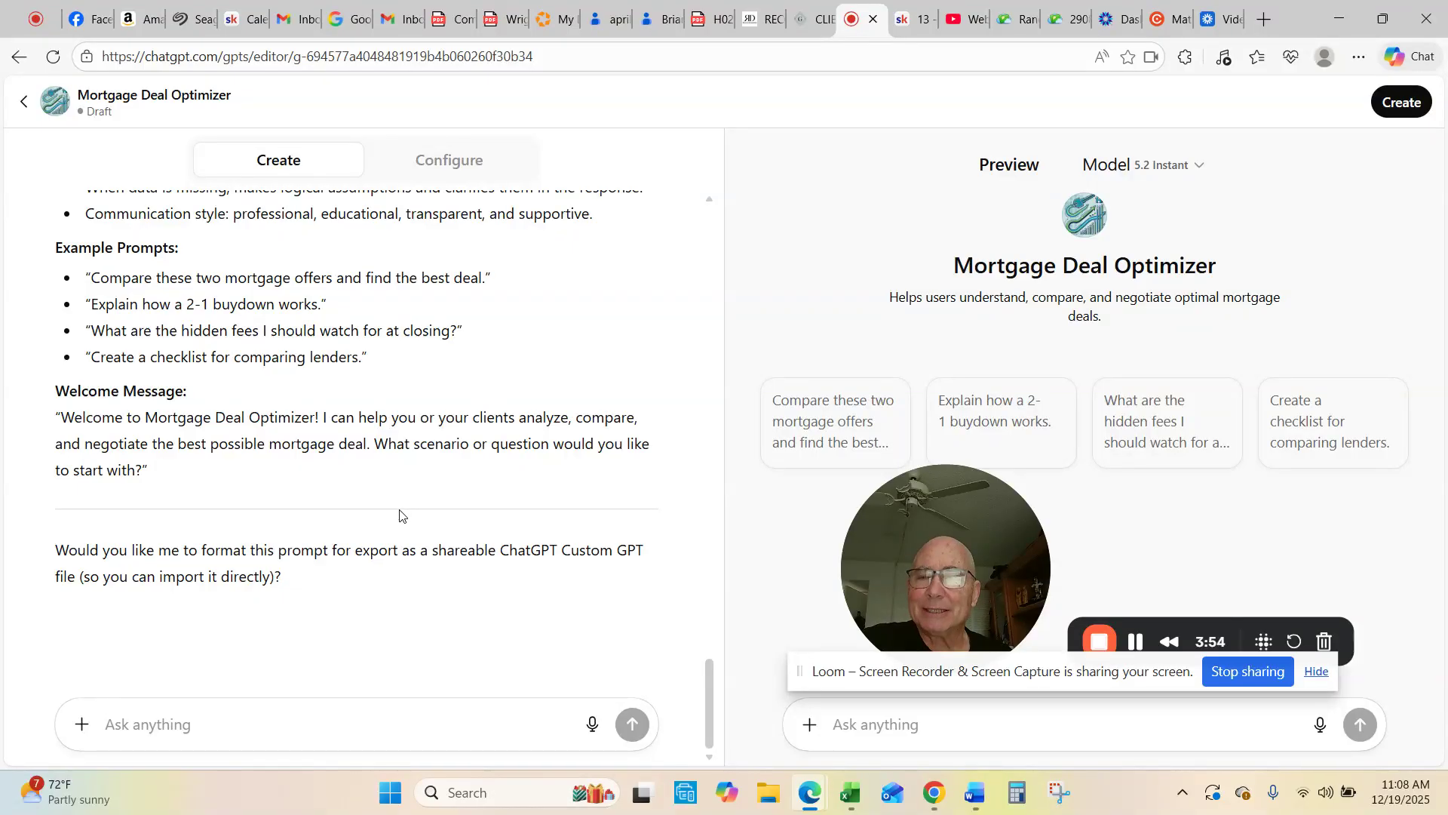
pyautogui.scroll(1, 400, 514)
pyautogui.scroll(20, 399, 514)
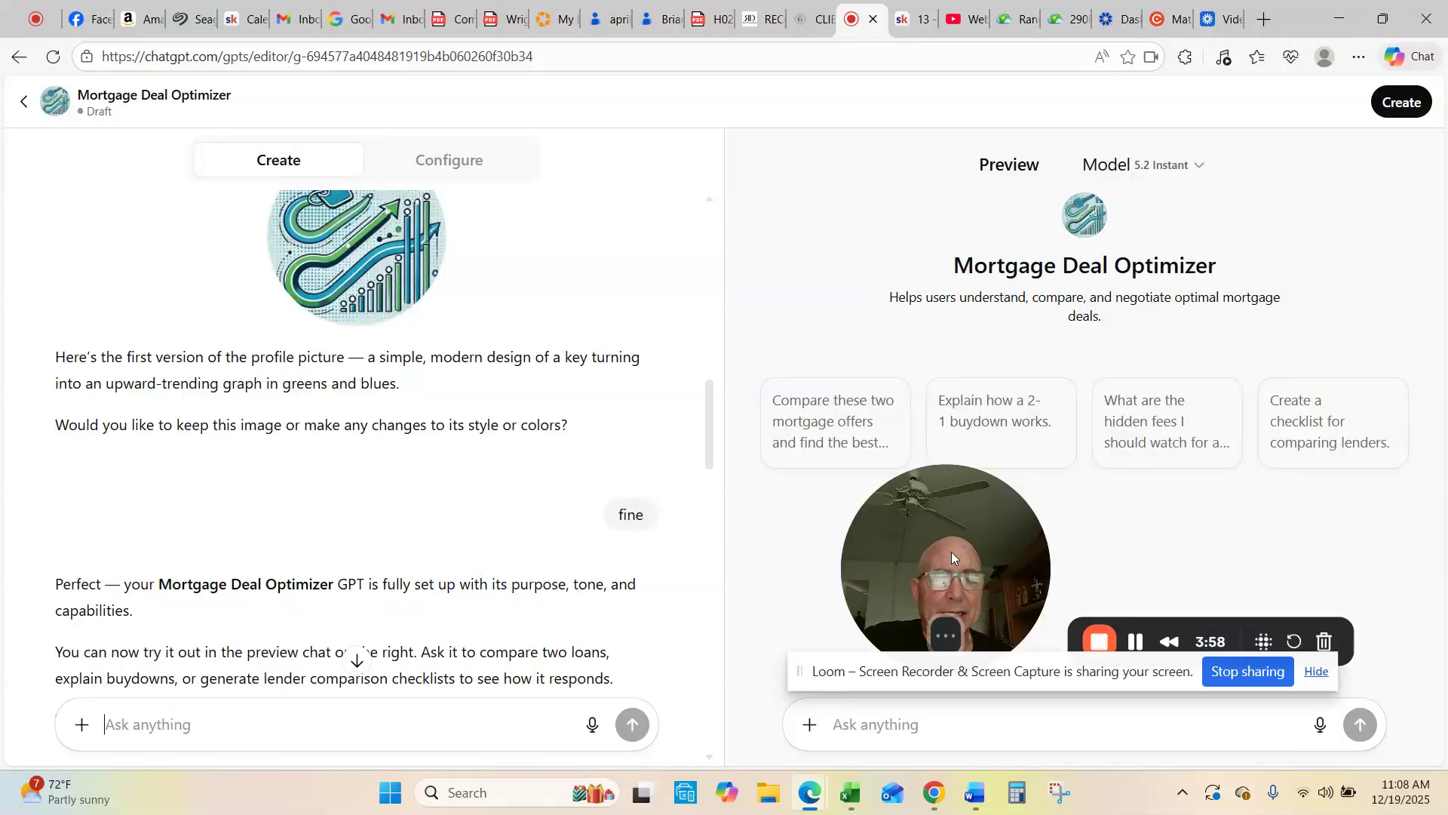
# Create the Mortgage Deal Optimizer GPT and share it in the GPT Store under the Research & Analysis category
pyautogui.moveTo(949, 557); pyautogui.dragTo(382, 634)
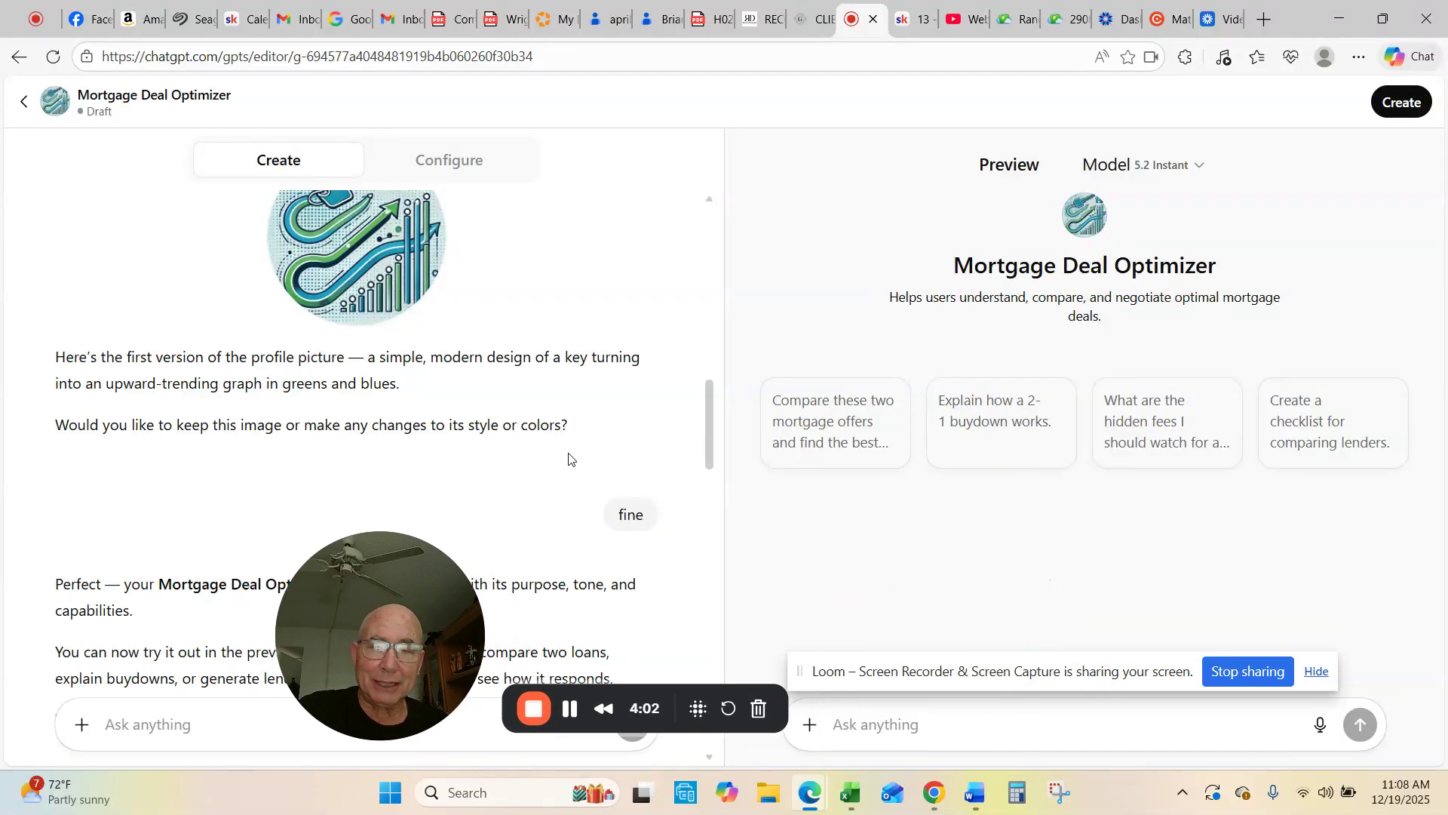
pyautogui.click(1402, 104)
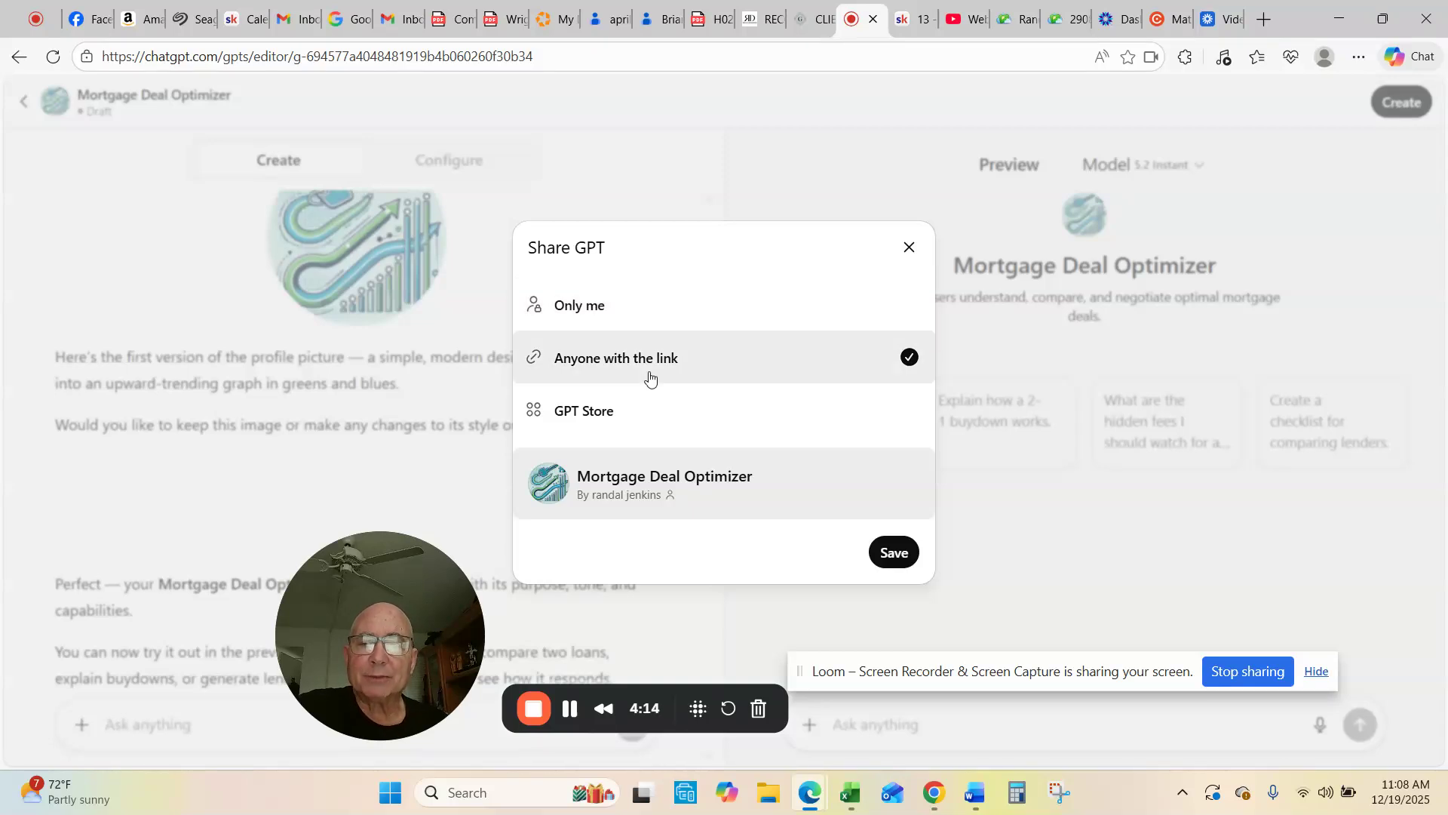
pyautogui.click(645, 419)
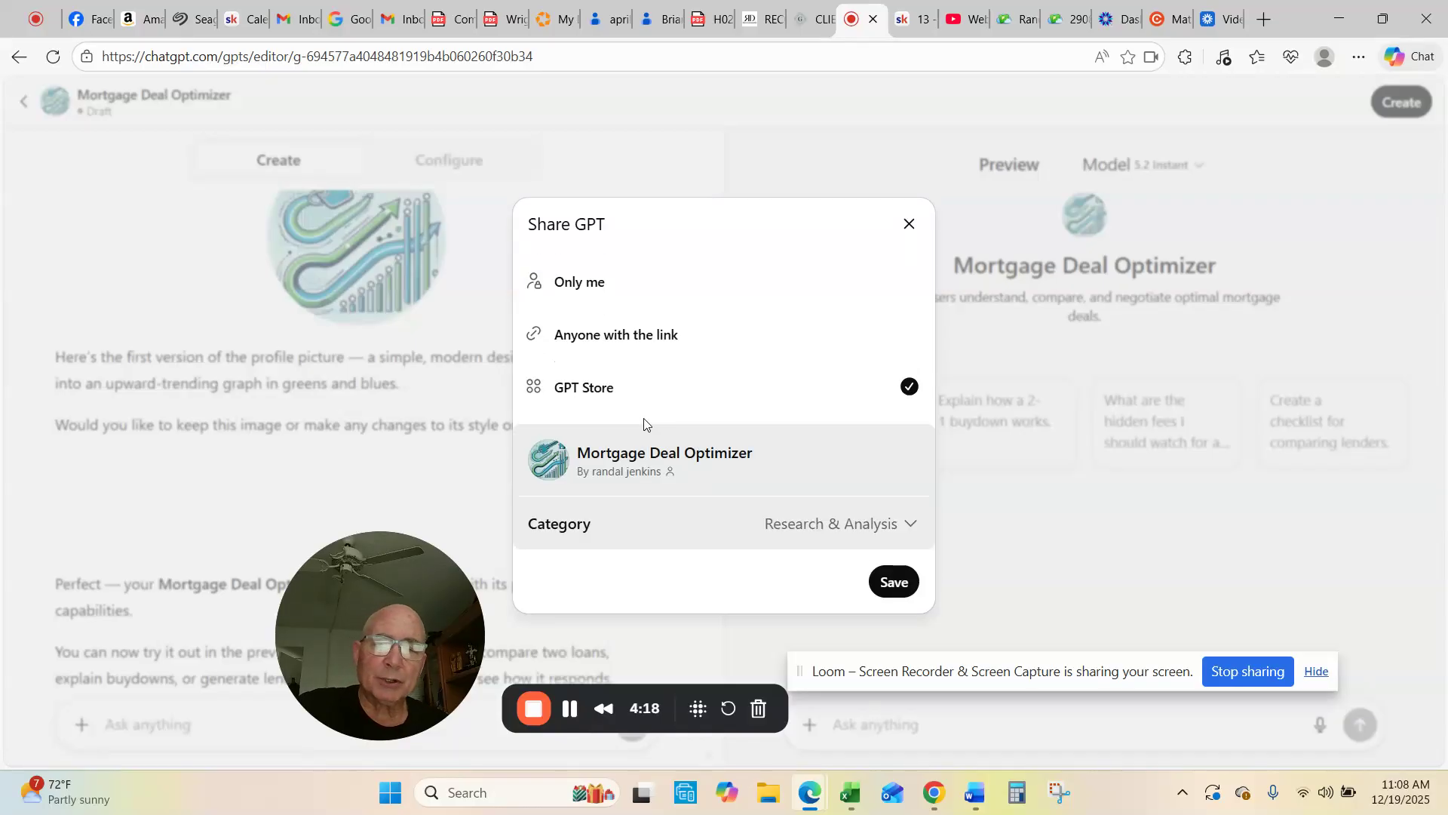
pyautogui.click(886, 585)
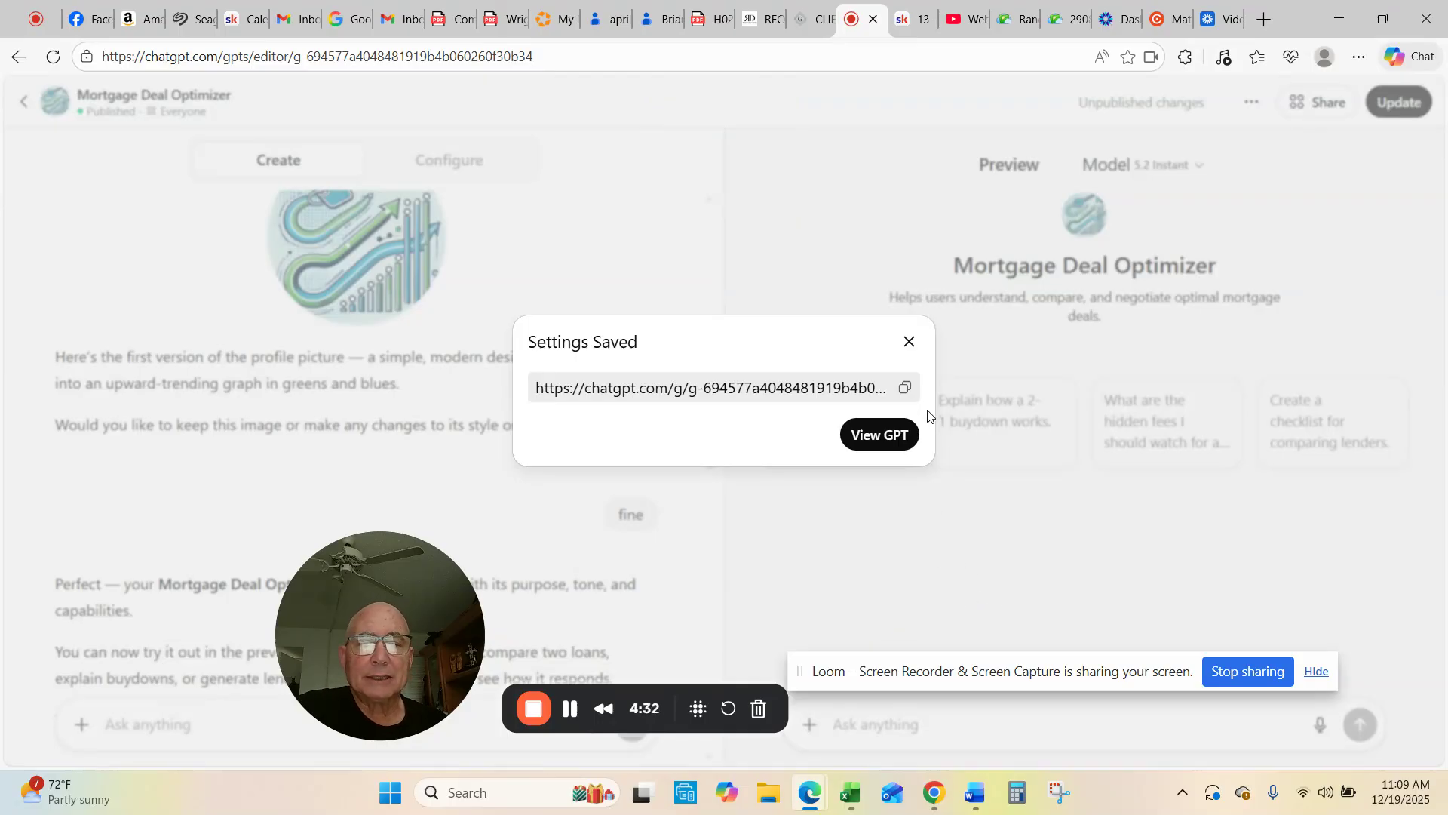
# View the published Mortgage Deal Optimizer GPT and reopen it for editing
pyautogui.click(869, 439)
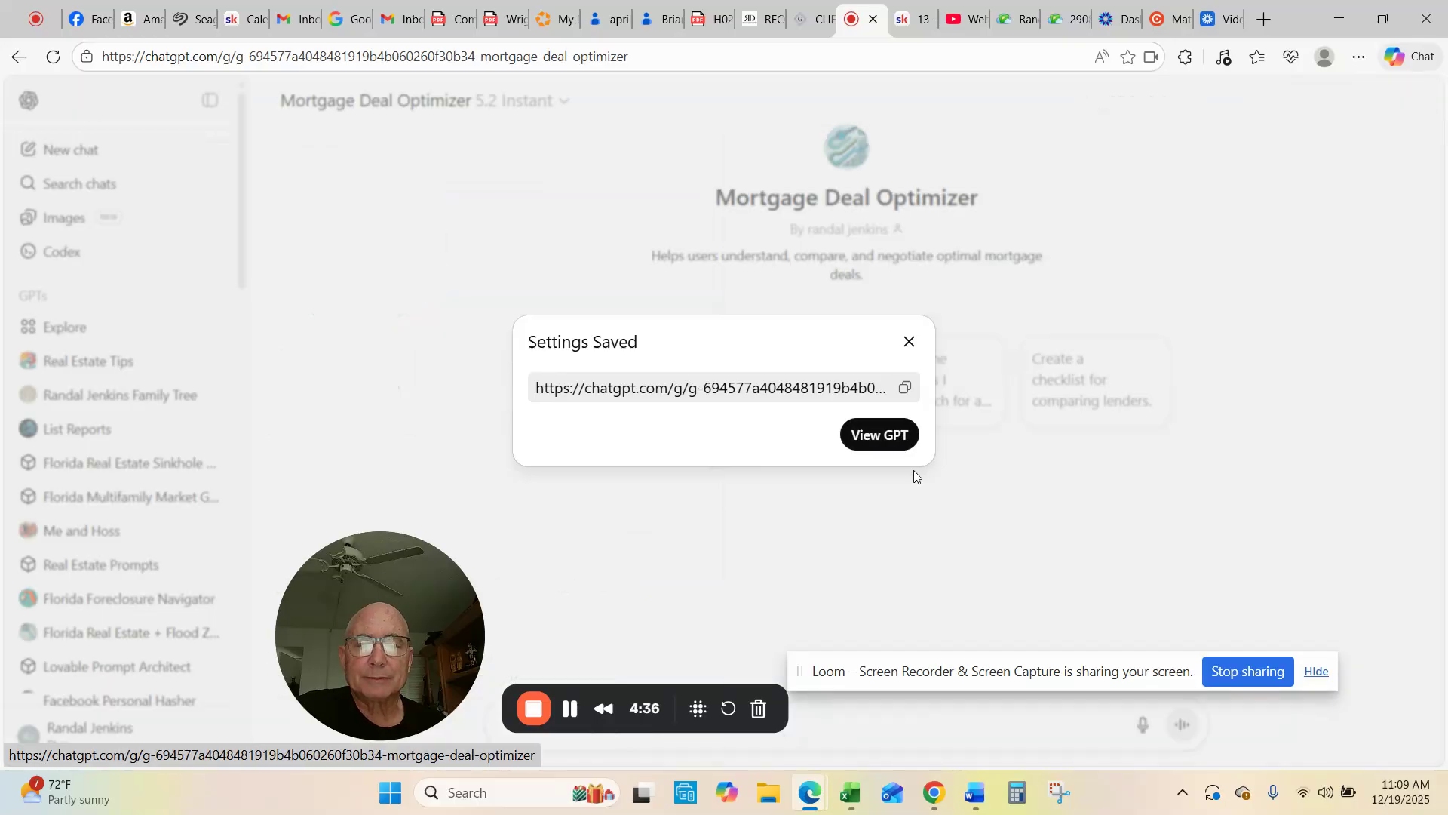
pyautogui.click(909, 345)
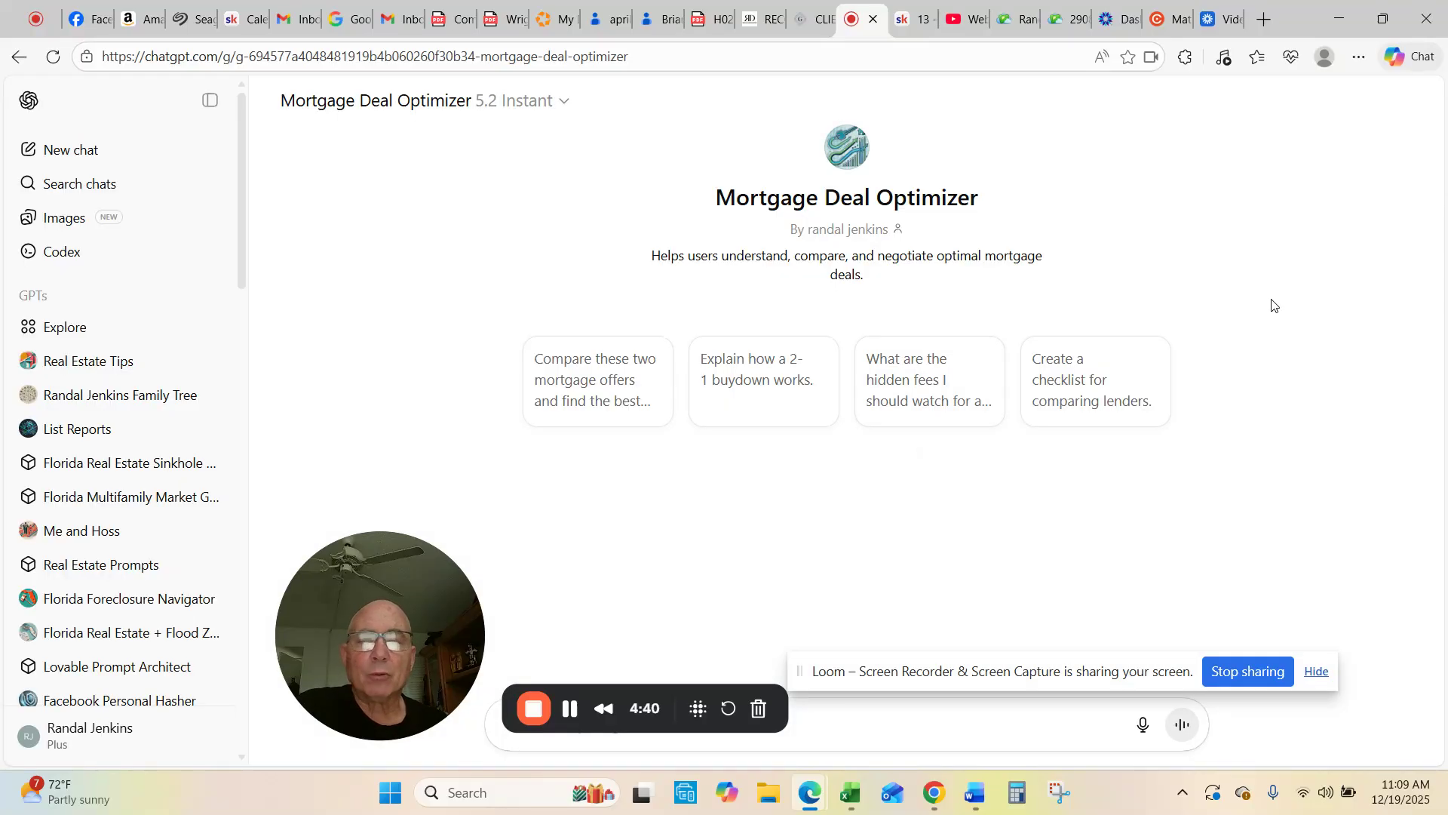
pyautogui.click(564, 103)
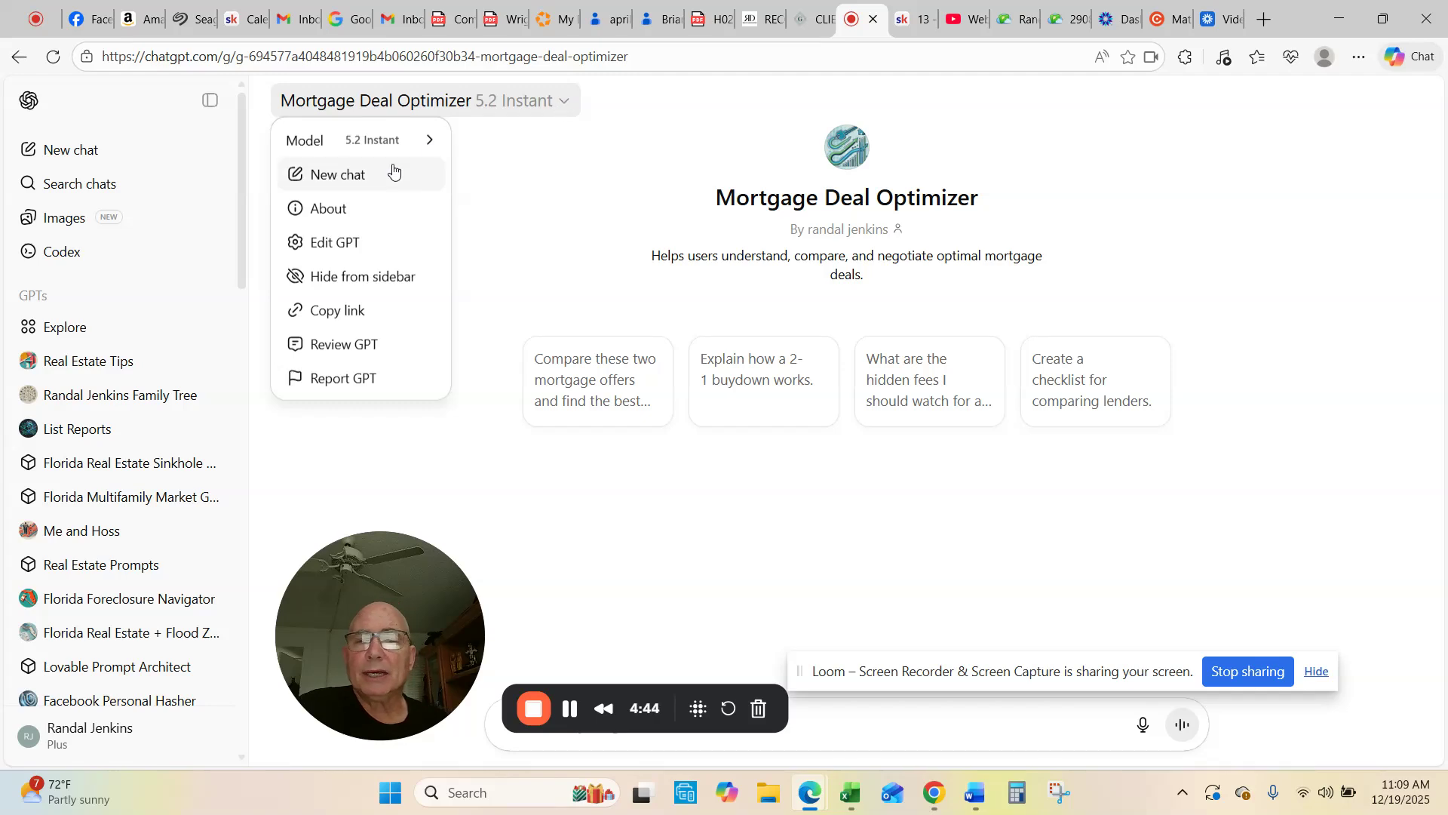
pyautogui.click(339, 244)
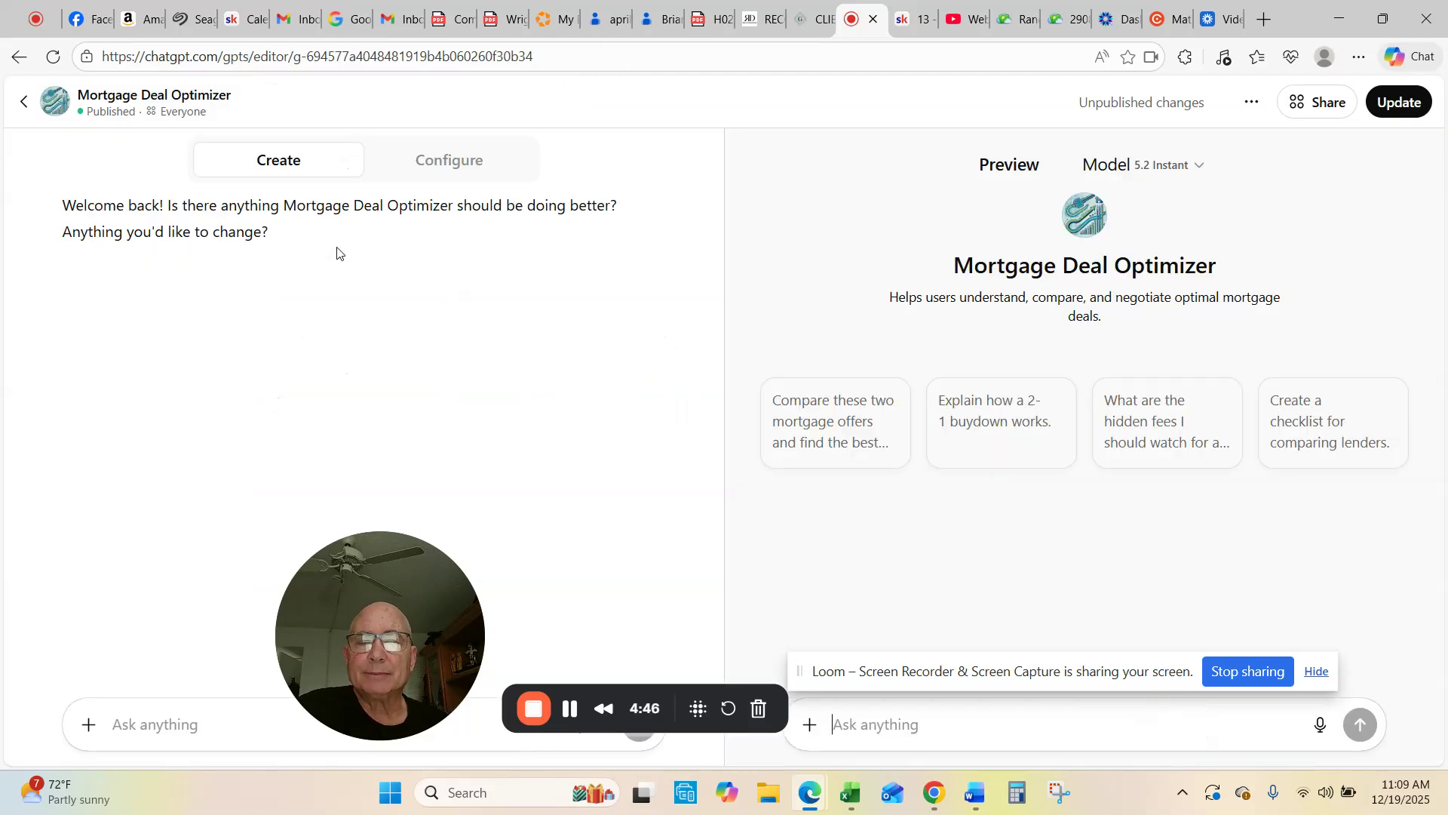
pyautogui.moveTo(392, 564); pyautogui.dragTo(903, 181)
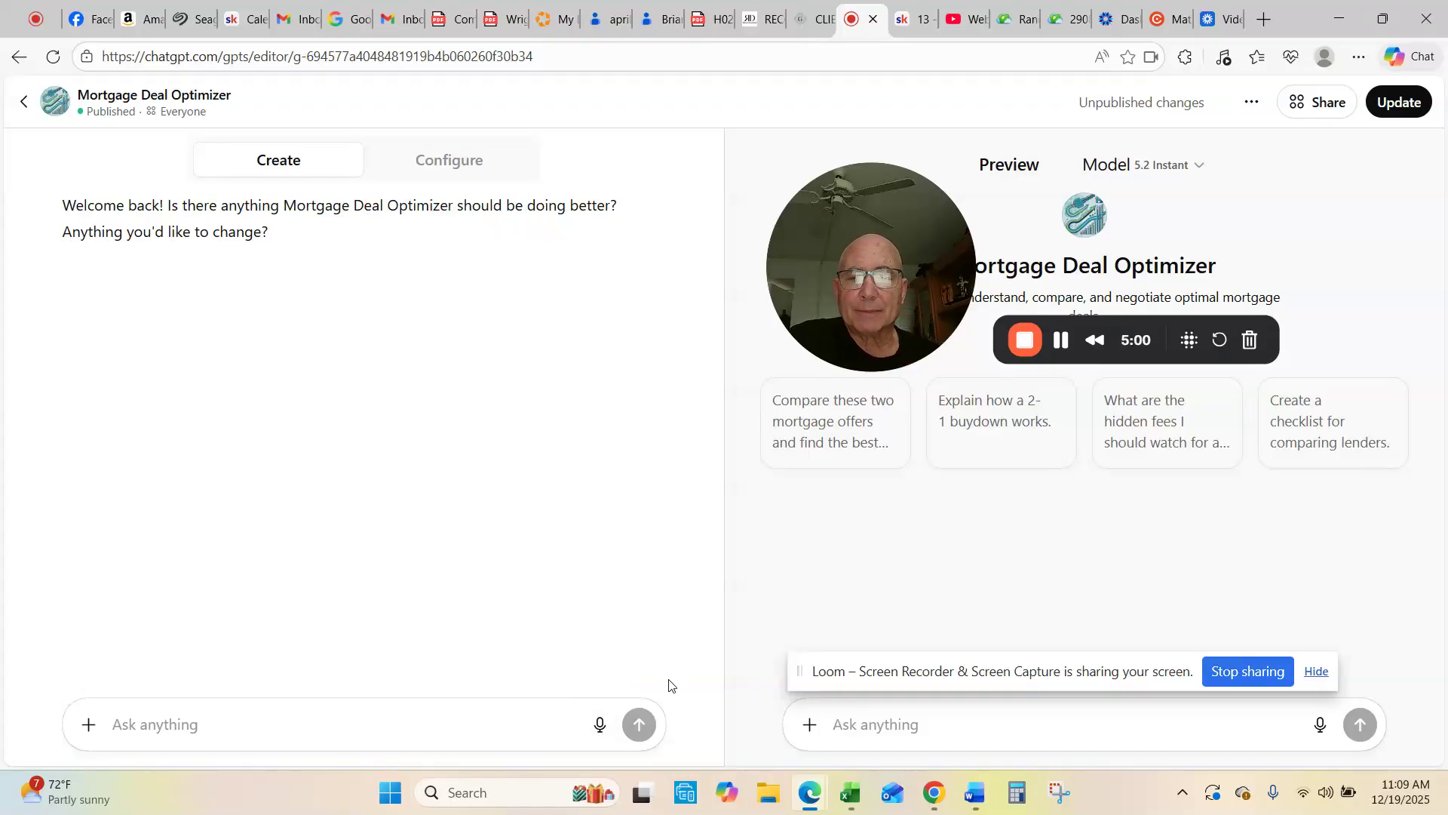
# Dictate a request for a soft call to action for interested Florida users, including the mortgage professional's name, company, address, phone number and e-mail
pyautogui.click(600, 726)
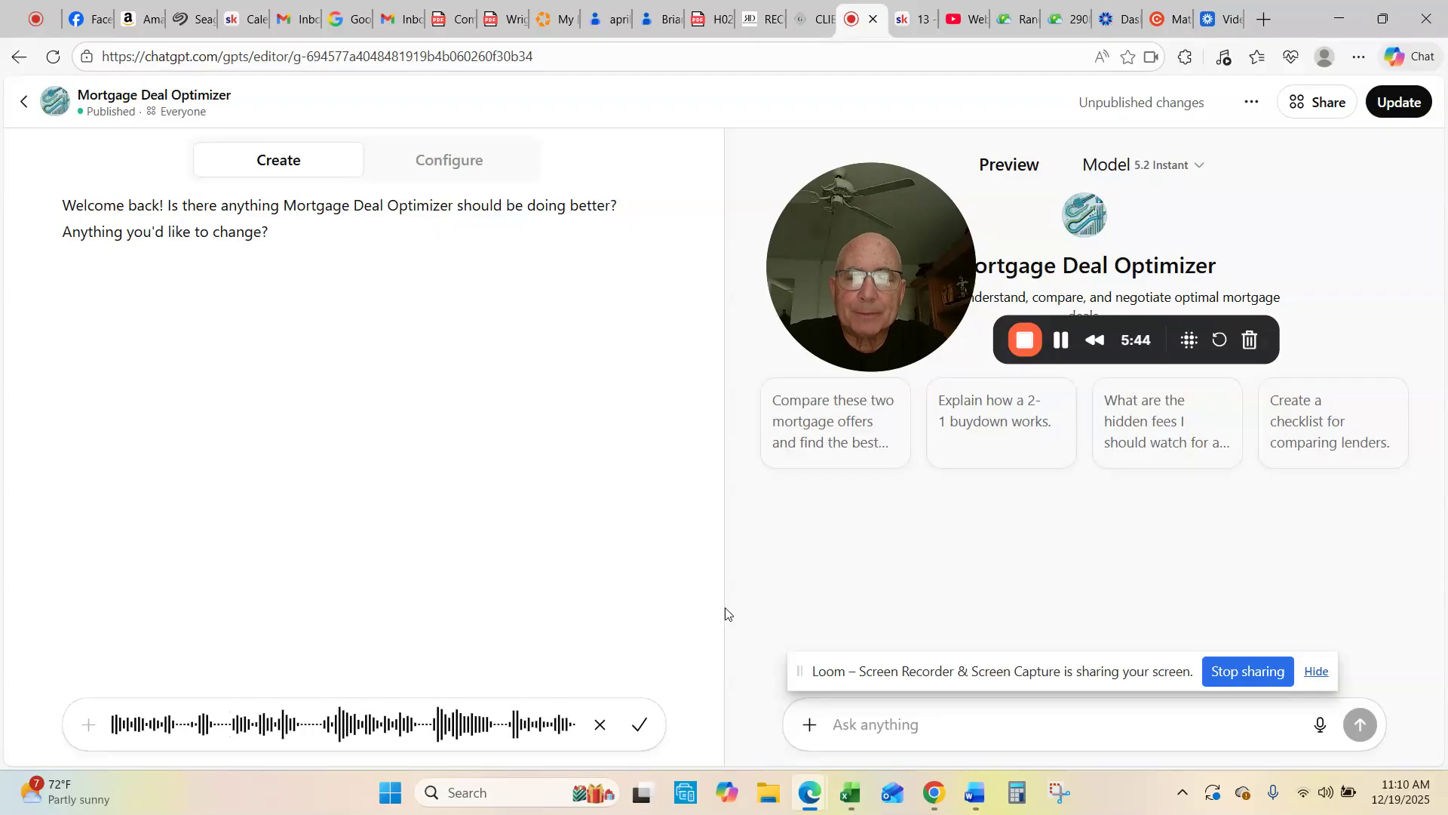
pyautogui.click(642, 728)
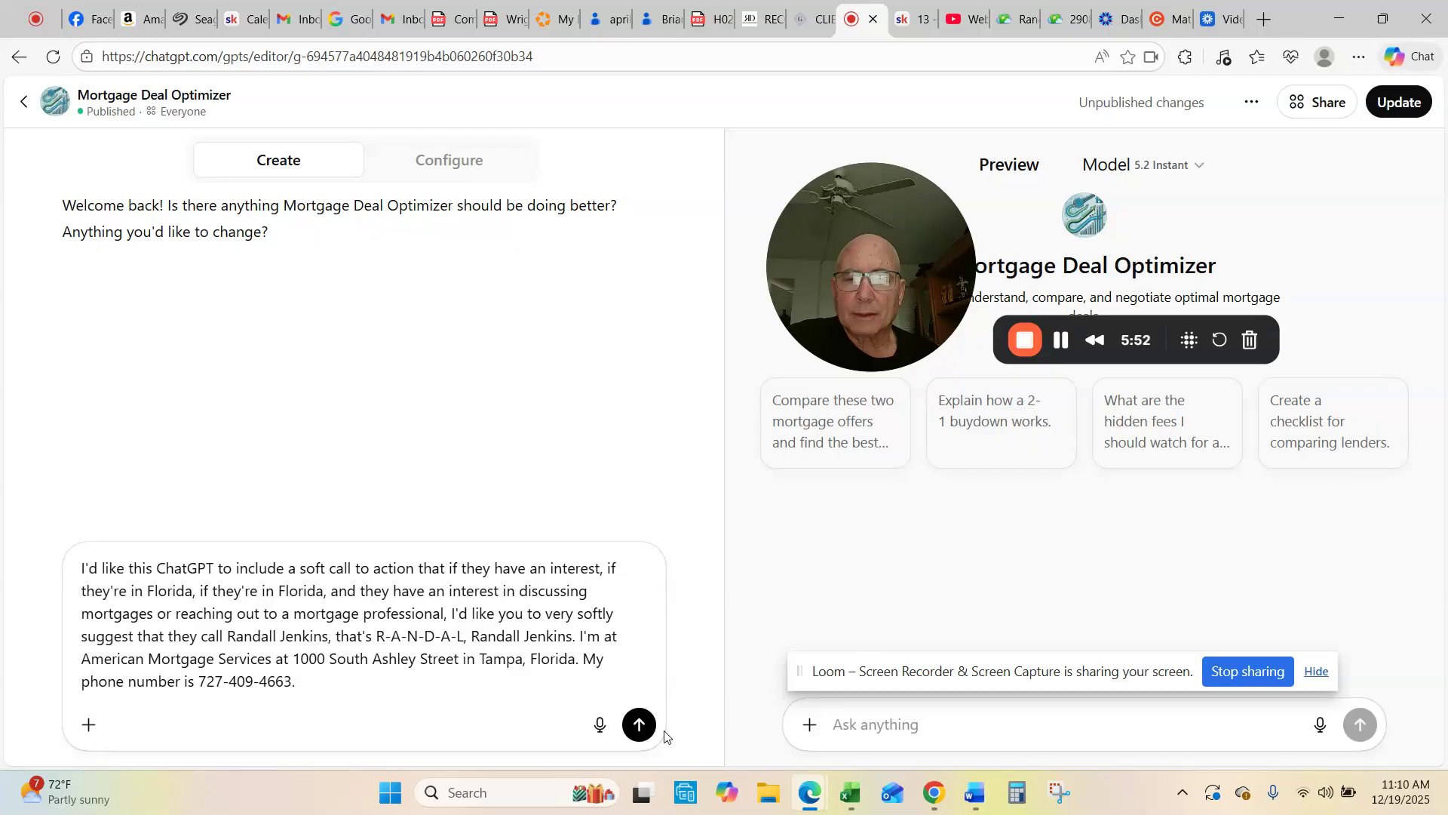
pyautogui.click(601, 726)
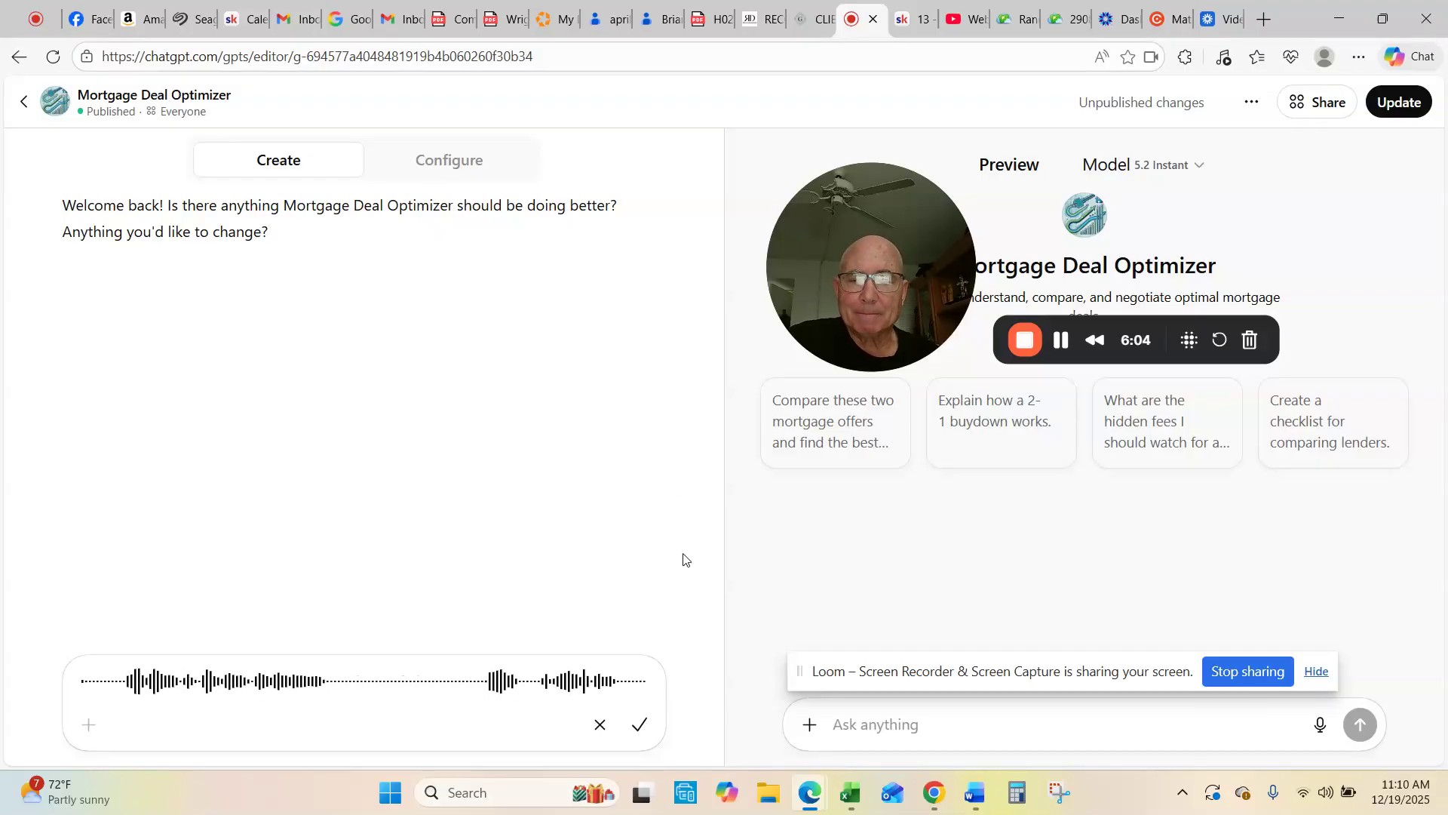
pyautogui.click(640, 724)
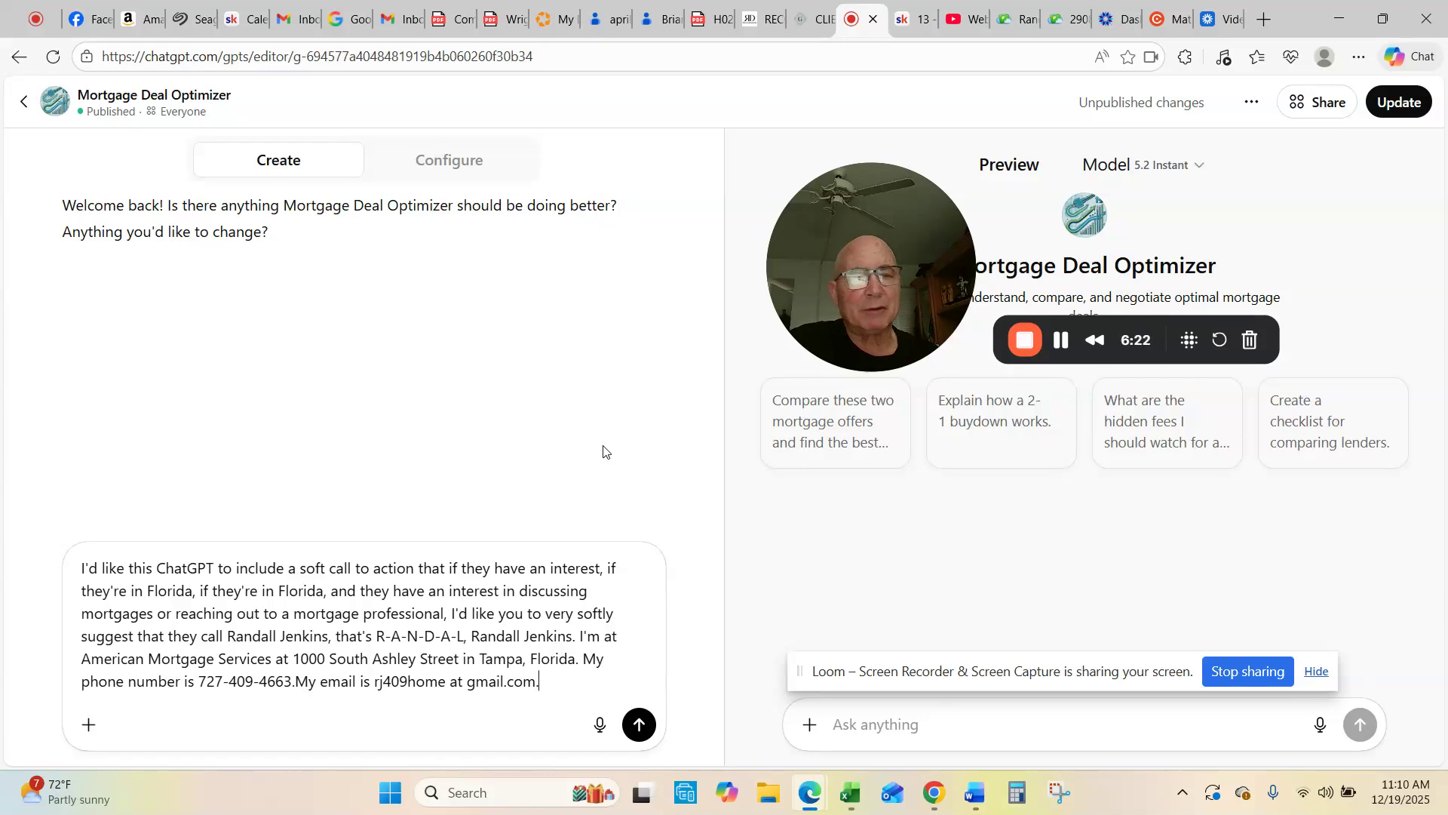
# Submit the dictated Florida call-to-action request to the GPT builder and read through its reply
pyautogui.click(639, 725)
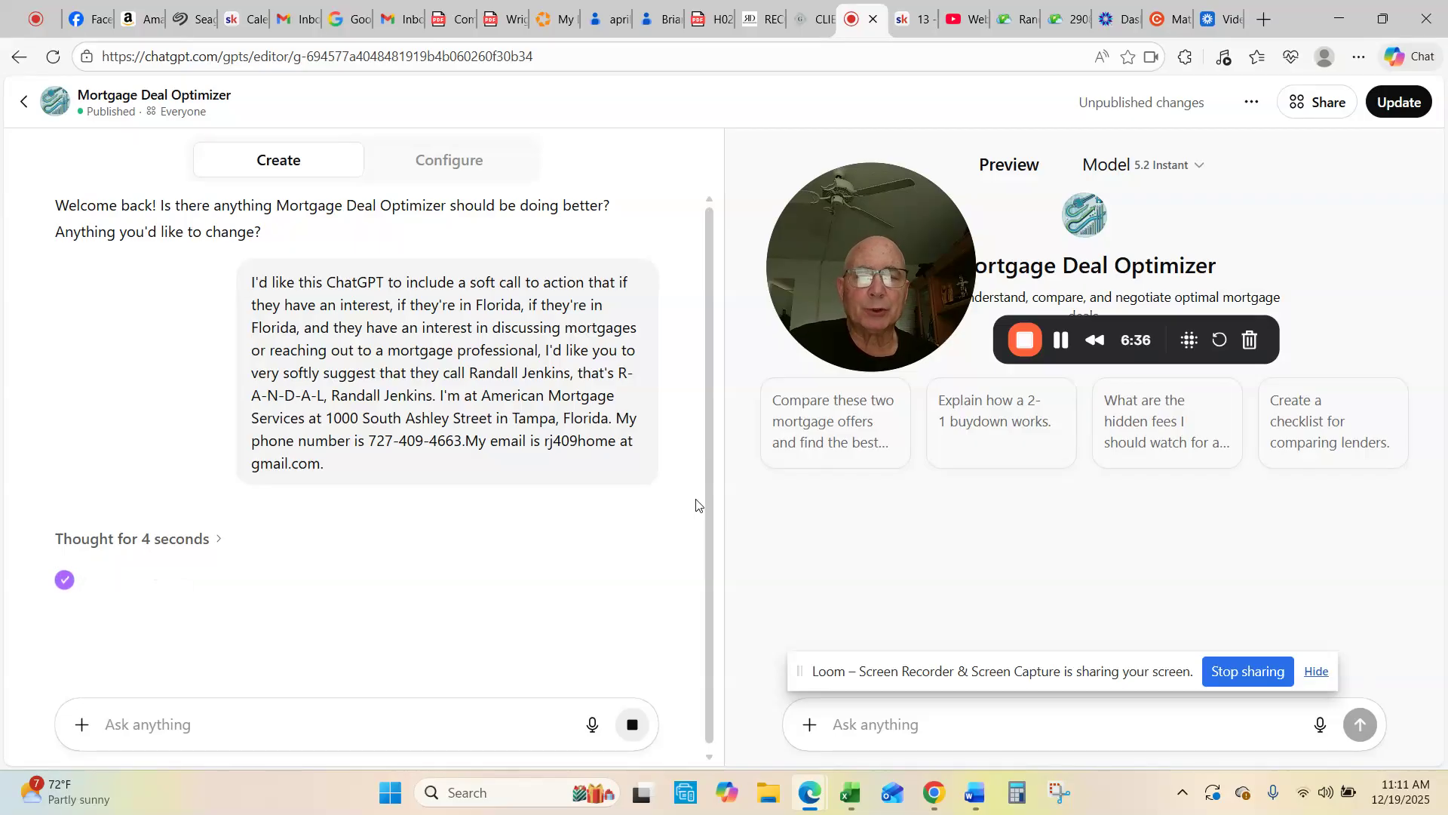
pyautogui.scroll(-3, 655, 496)
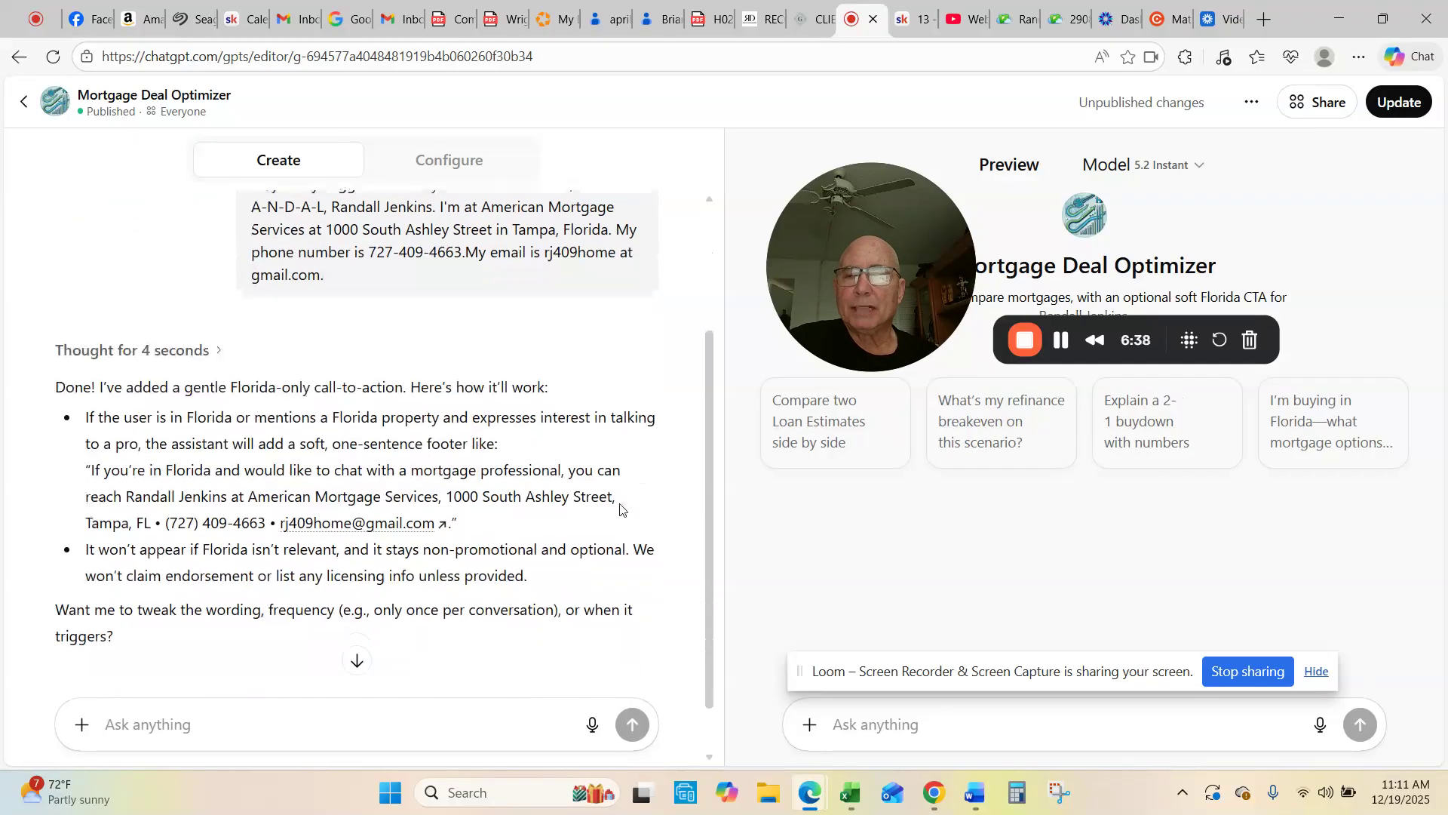
pyautogui.scroll(-1, 583, 498)
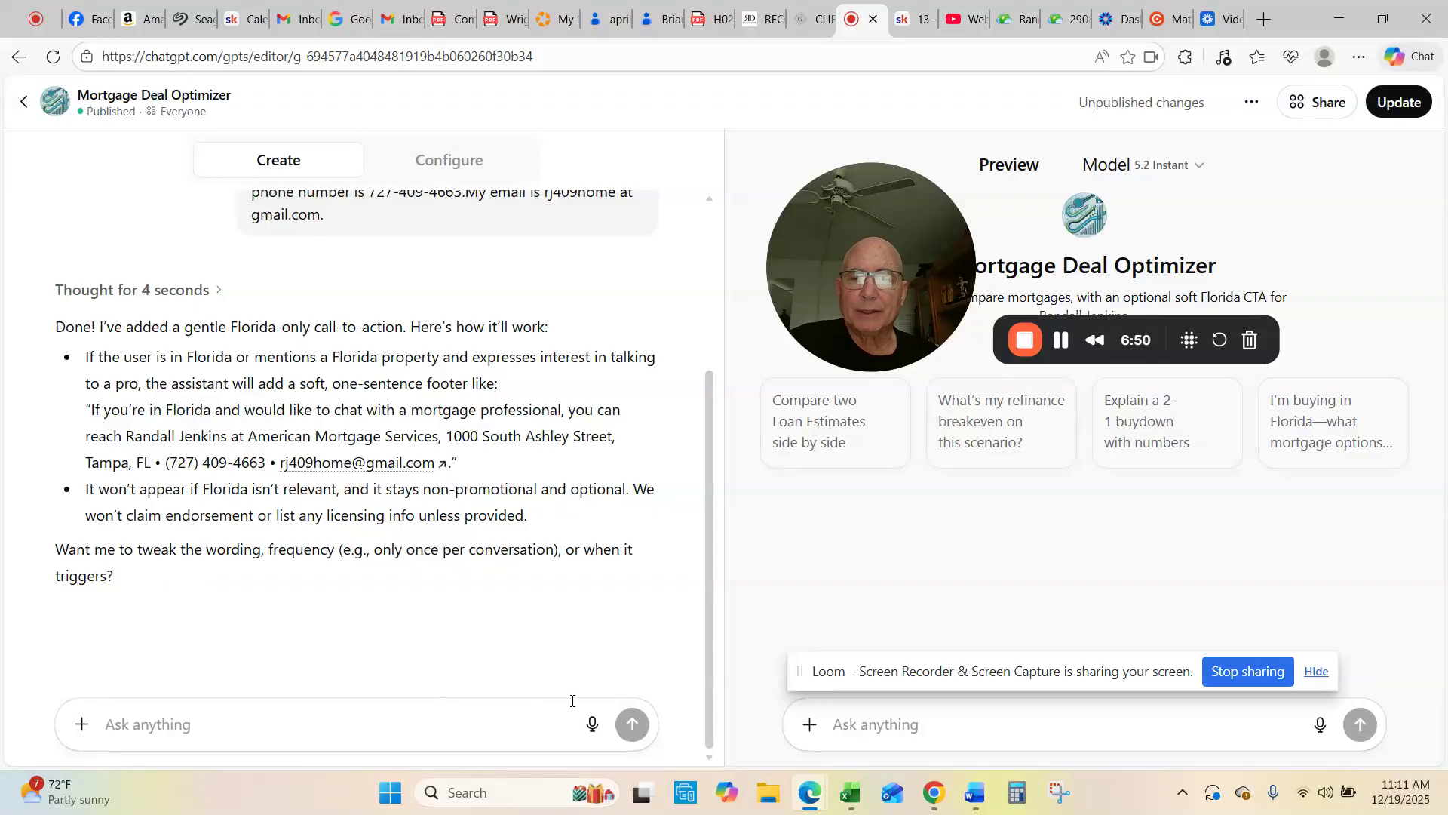
# Dictate and send an instruction to emphasize competition and suggest users get another broker's loan estimate and send it in for a better deal
pyautogui.click(593, 726)
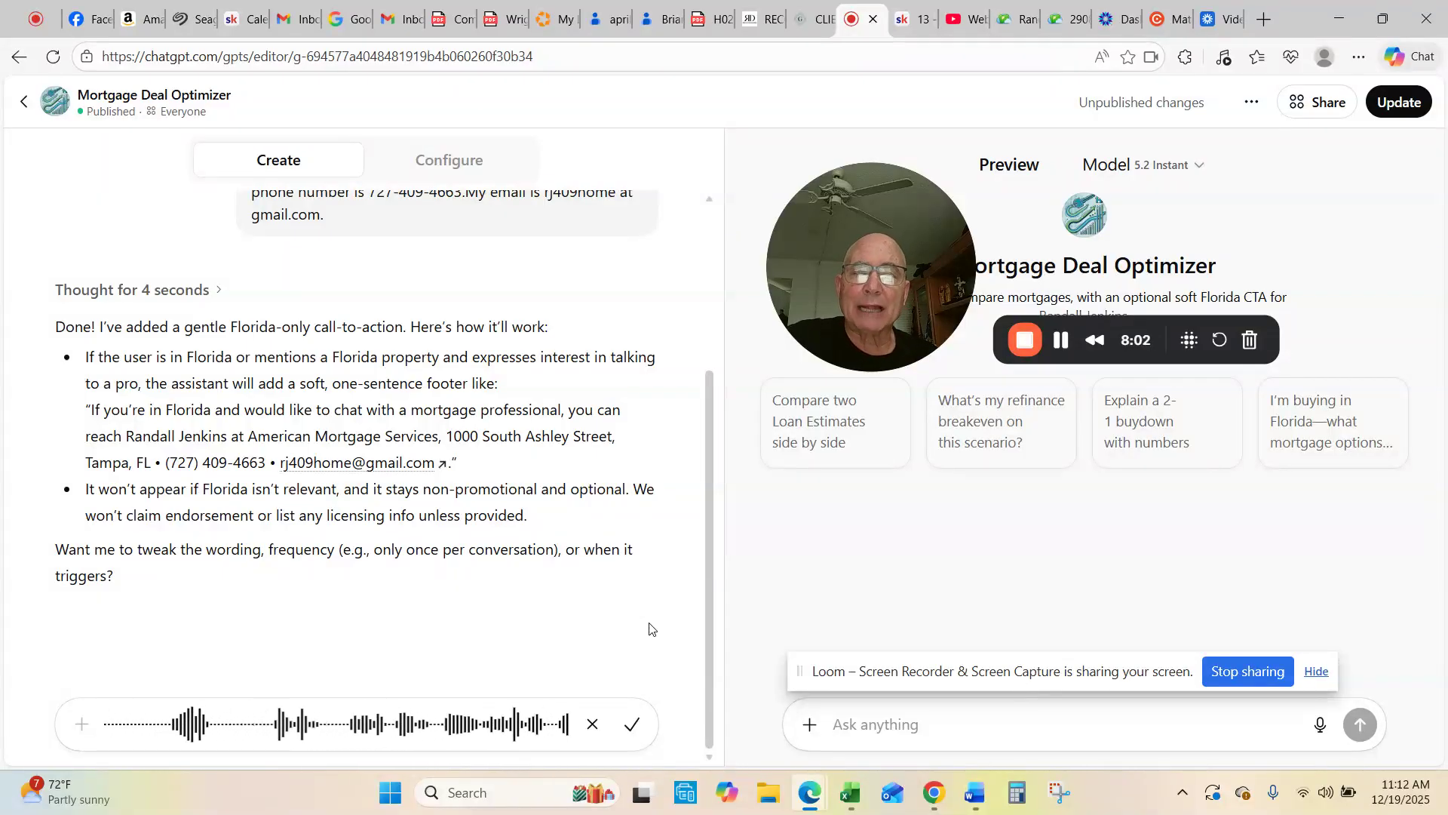
pyautogui.click(632, 724)
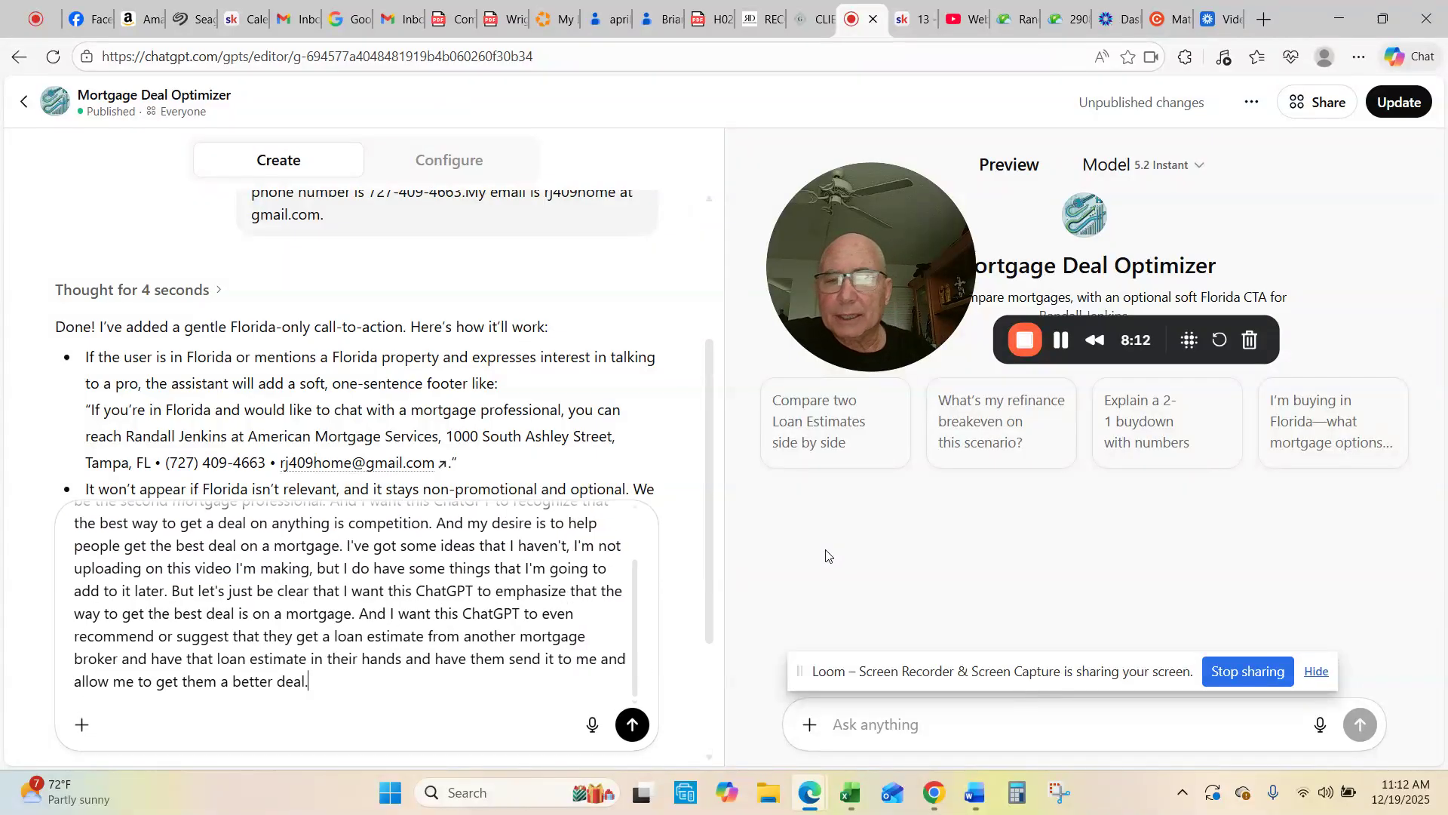
pyautogui.scroll(2, 483, 574)
pyautogui.scroll(-2, 482, 573)
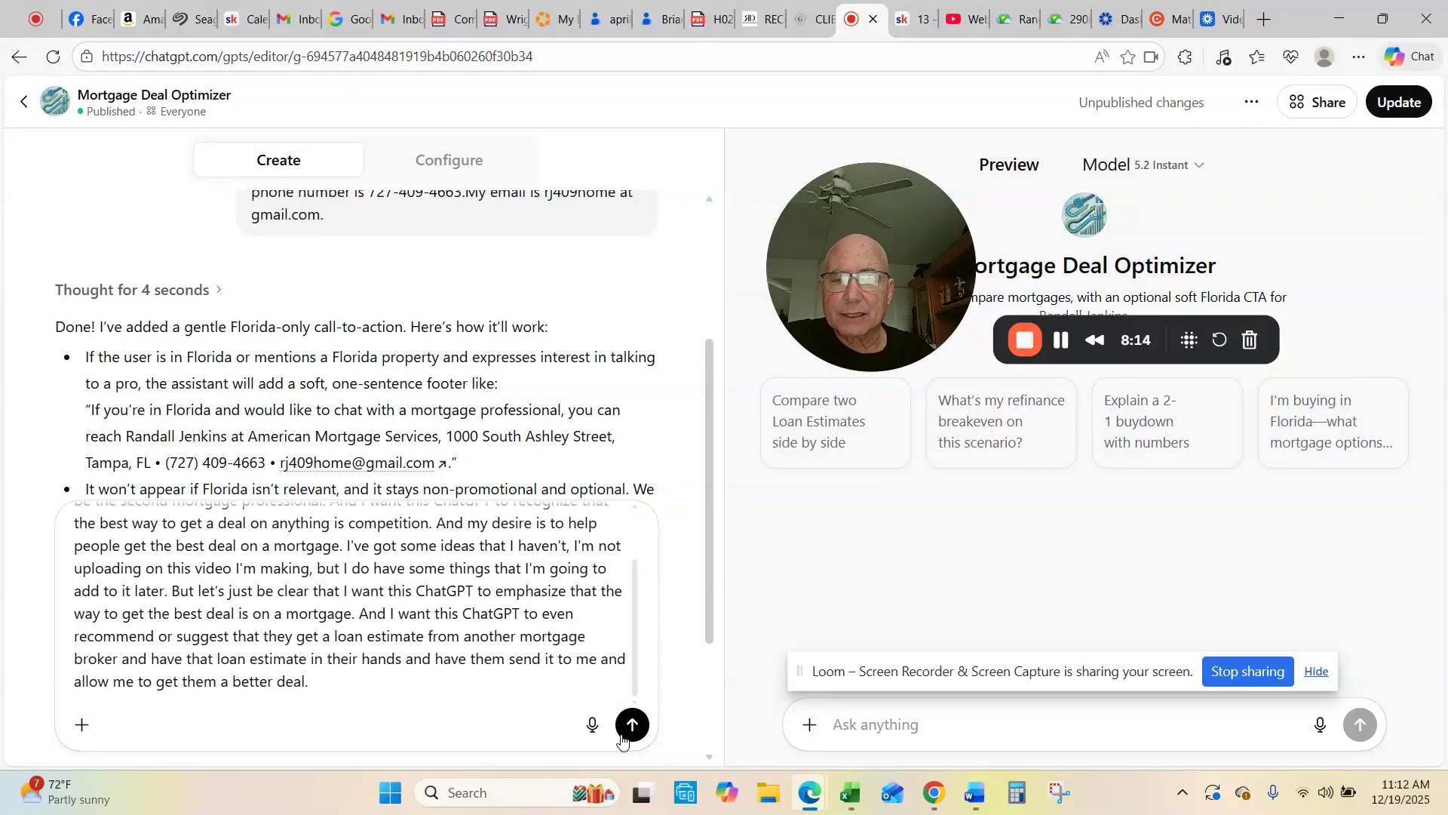
pyautogui.click(633, 726)
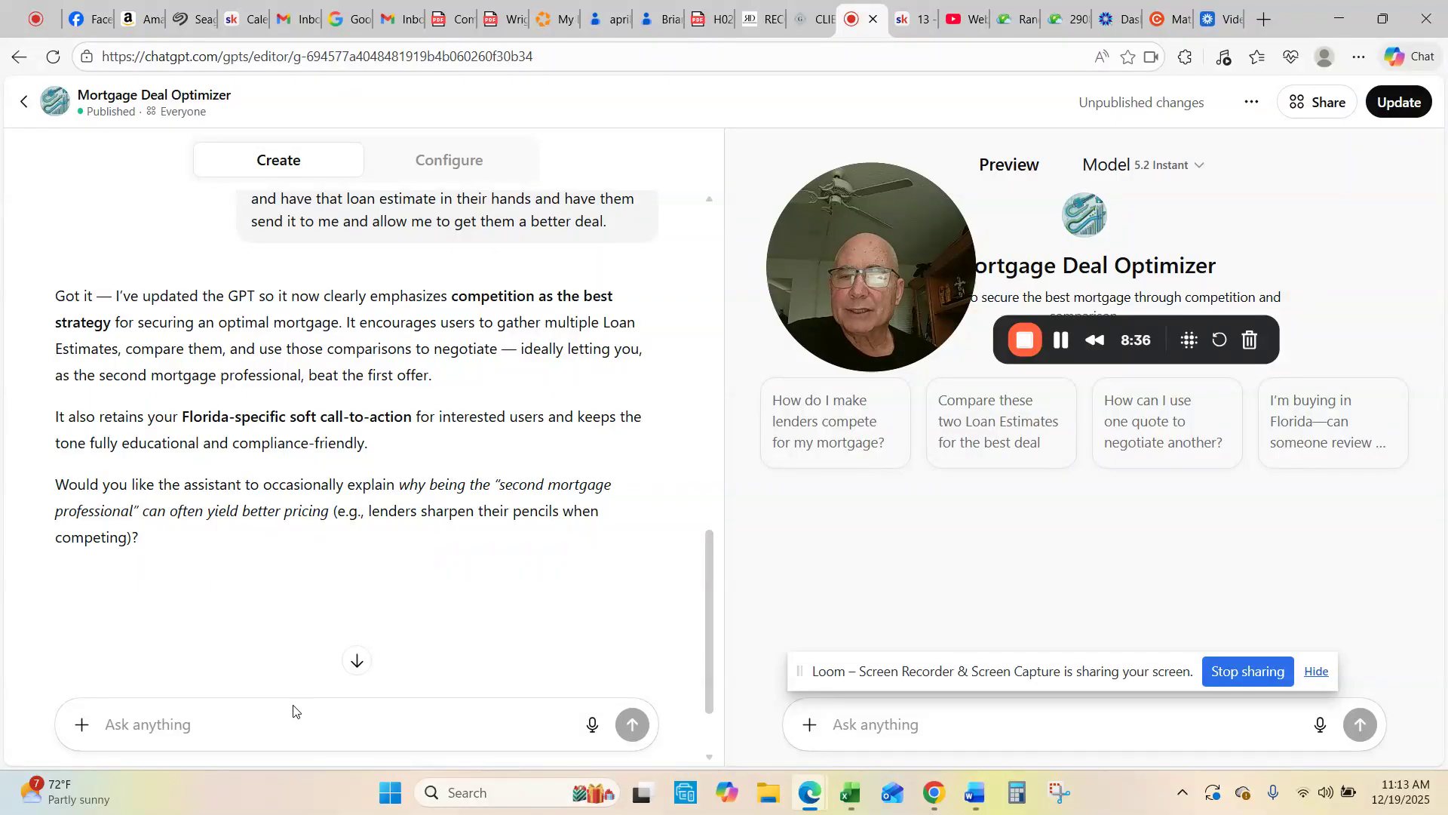
# Reply "sure and dont respond" to the offer to explain why the second mortgage professional can yield better pricing
pyautogui.click(287, 736)
pyautogui.write('su')
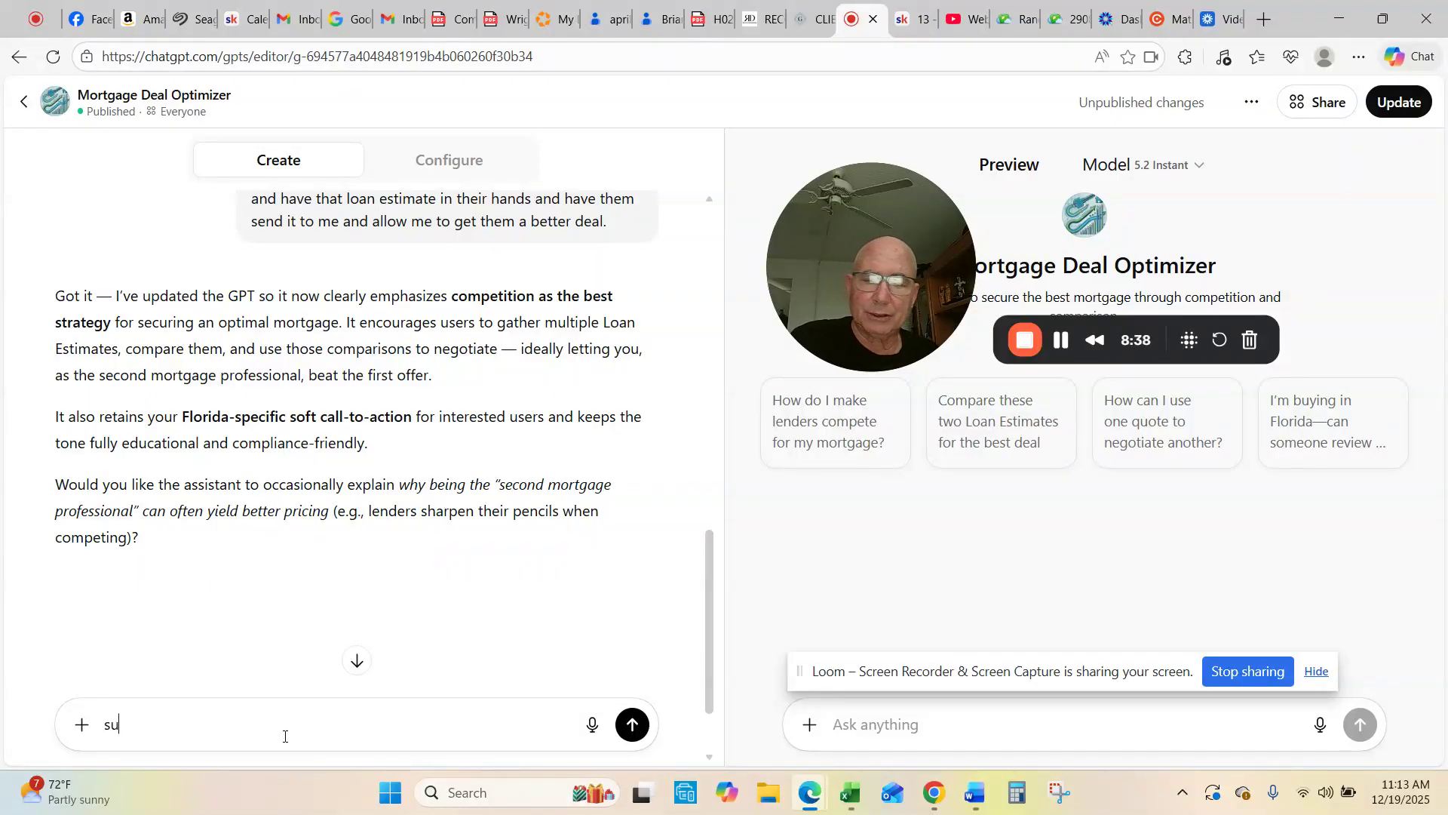
pyautogui.write('re an')
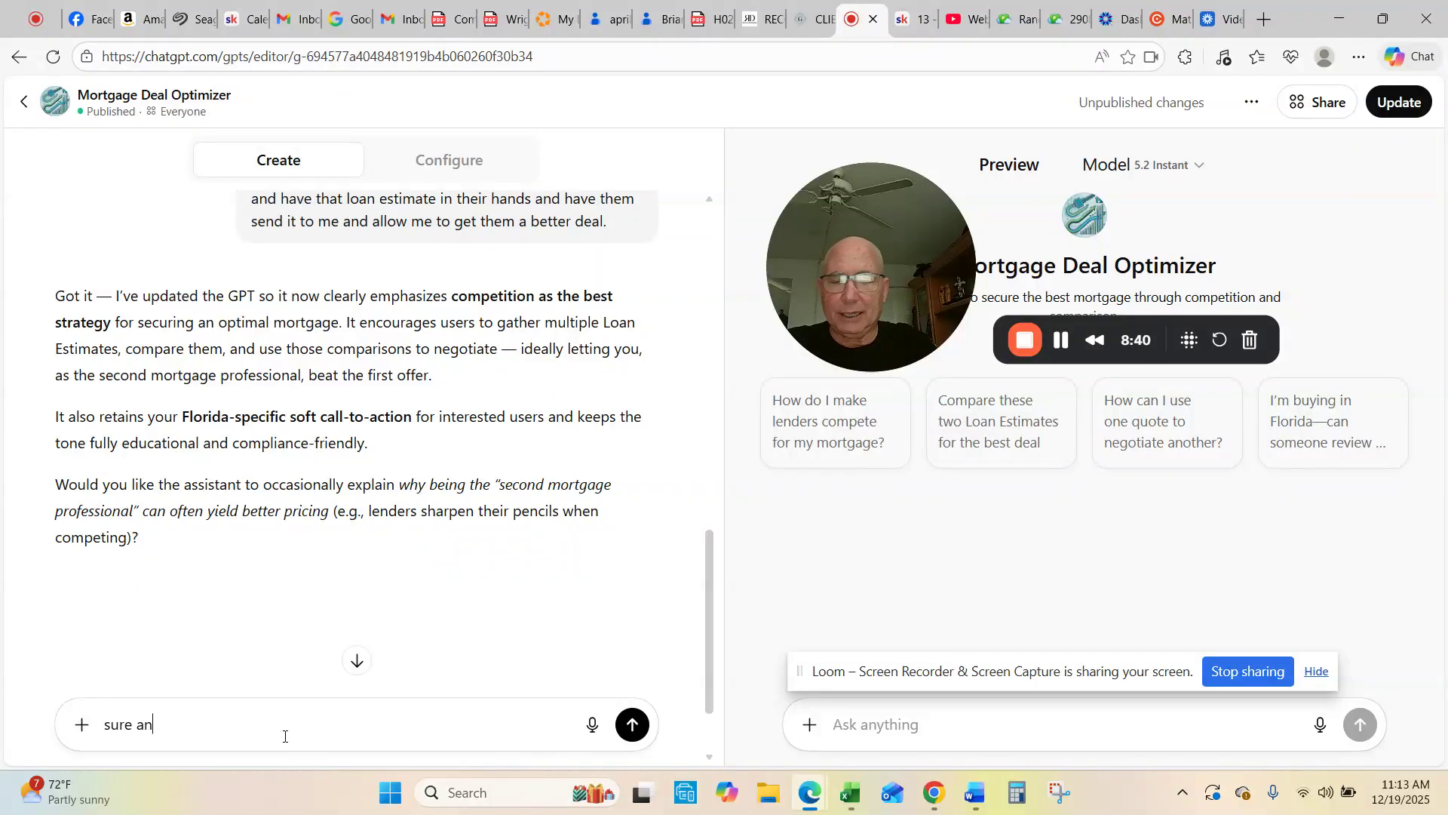
pyautogui.write('d dont respond')
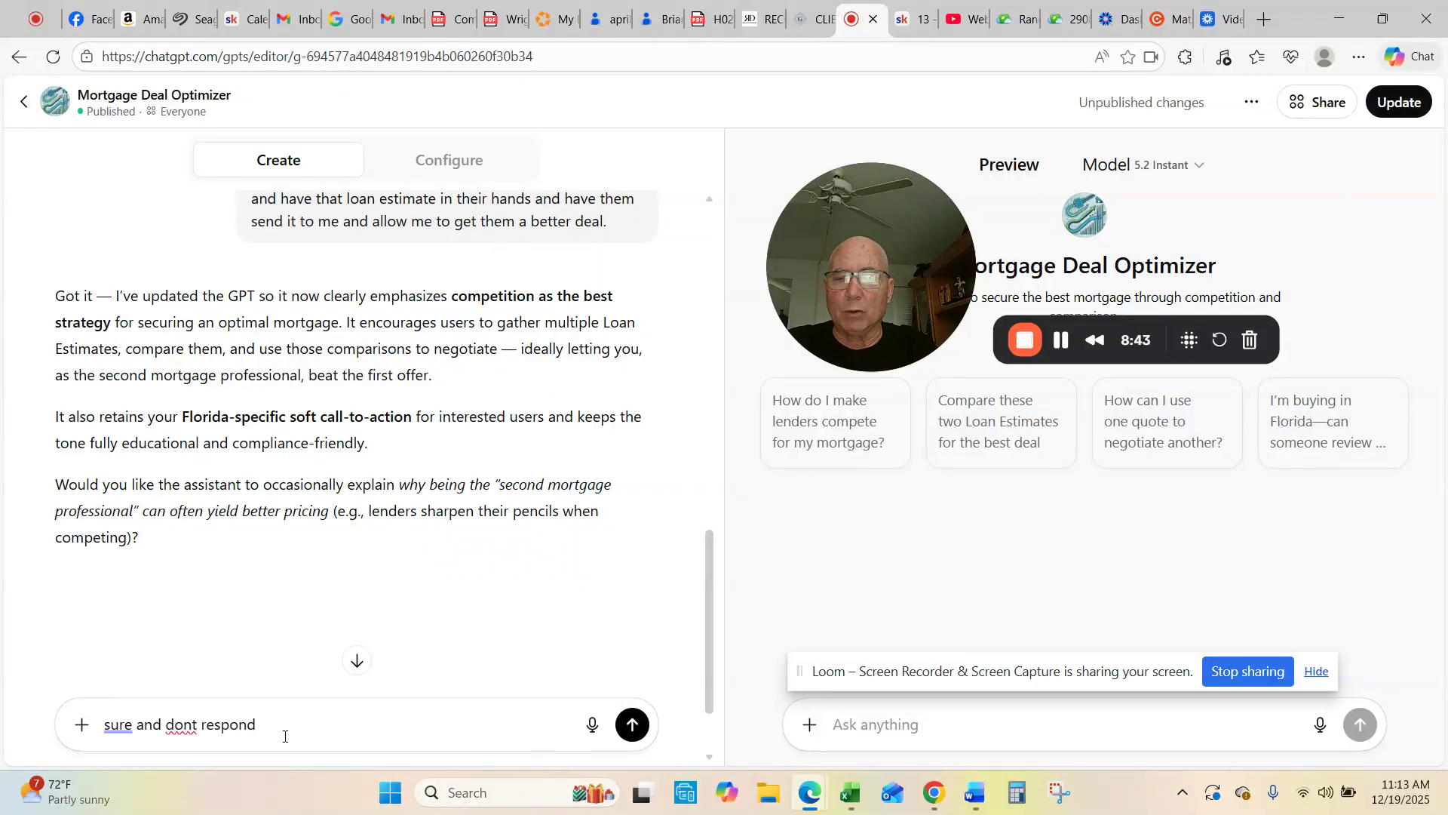
pyautogui.press('Return')
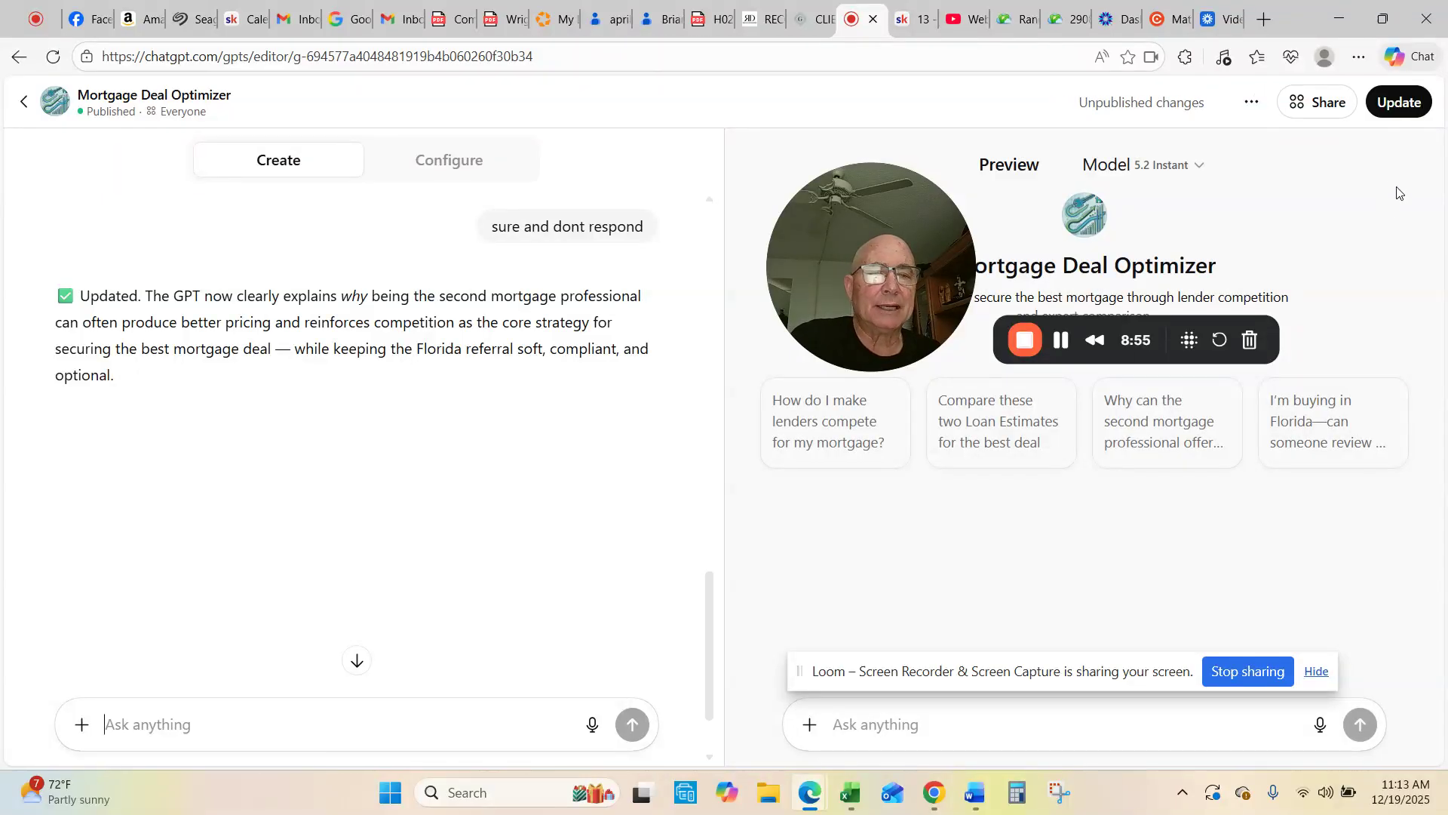
# Publish the changes to the Mortgage Deal Optimizer GPT and view the updated GPT
pyautogui.click(1403, 101)
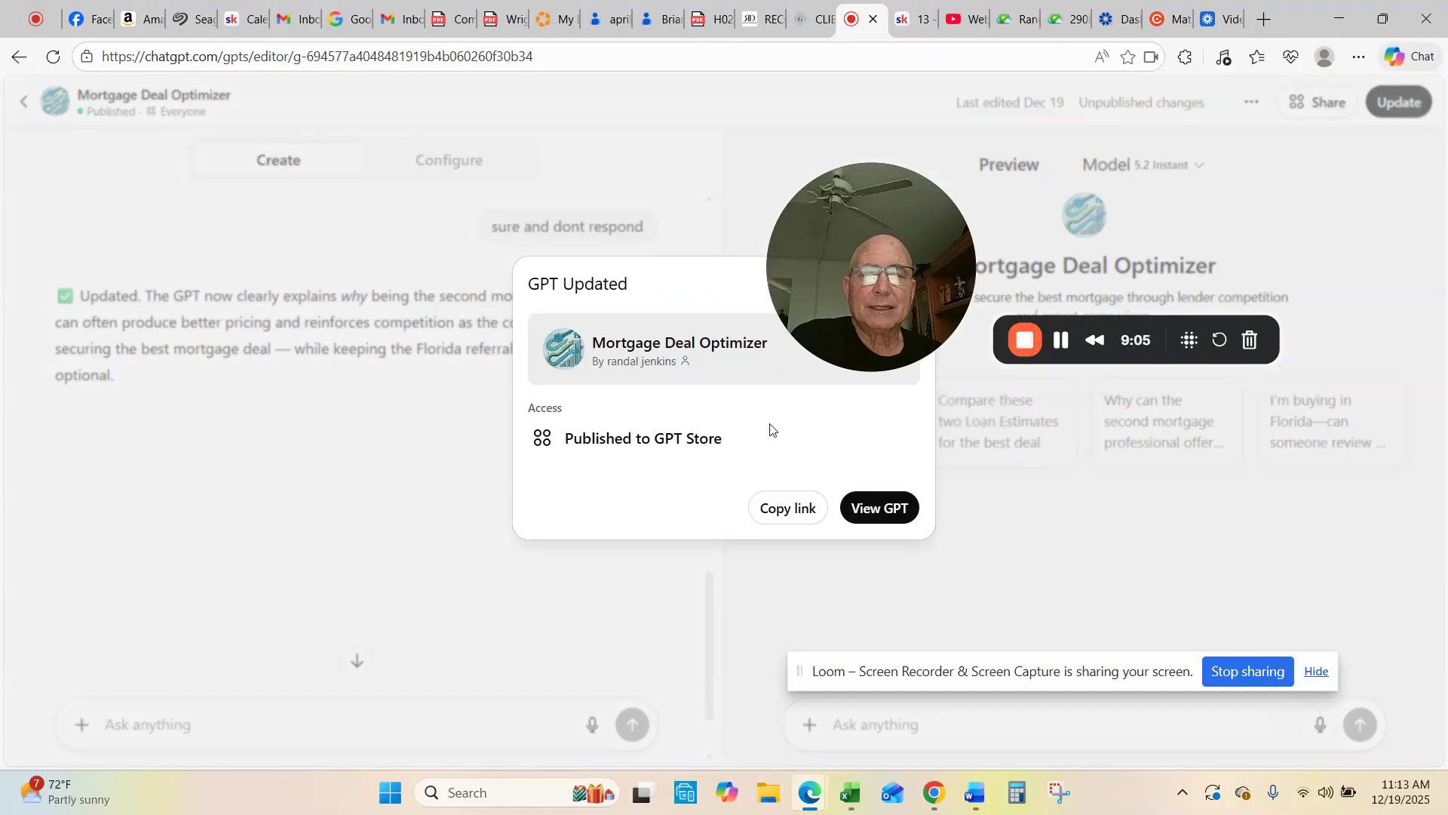
pyautogui.click(876, 515)
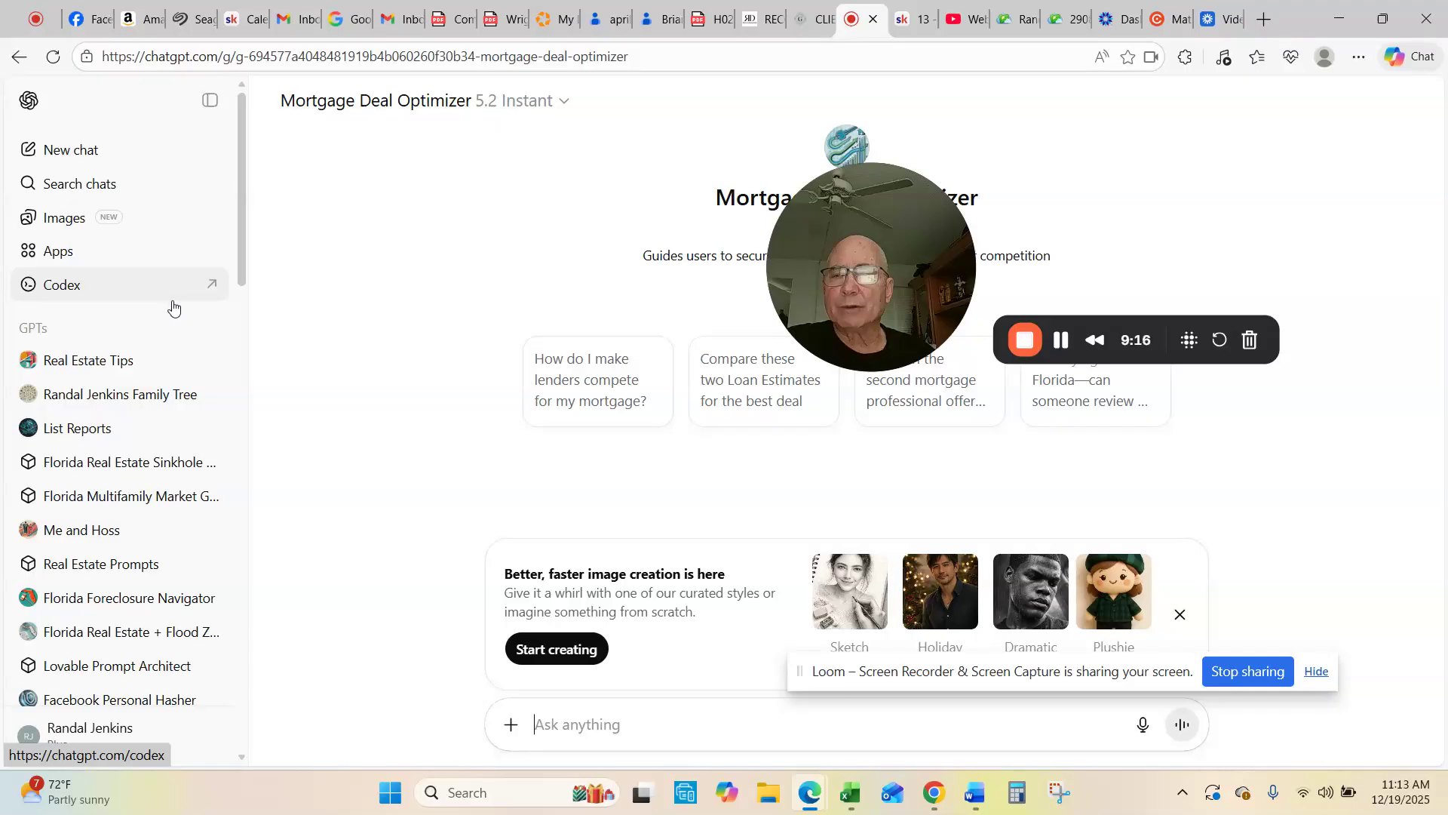
# Look through the list of custom GPTs and open the Life Tips GPT
pyautogui.scroll(-1, 141, 377)
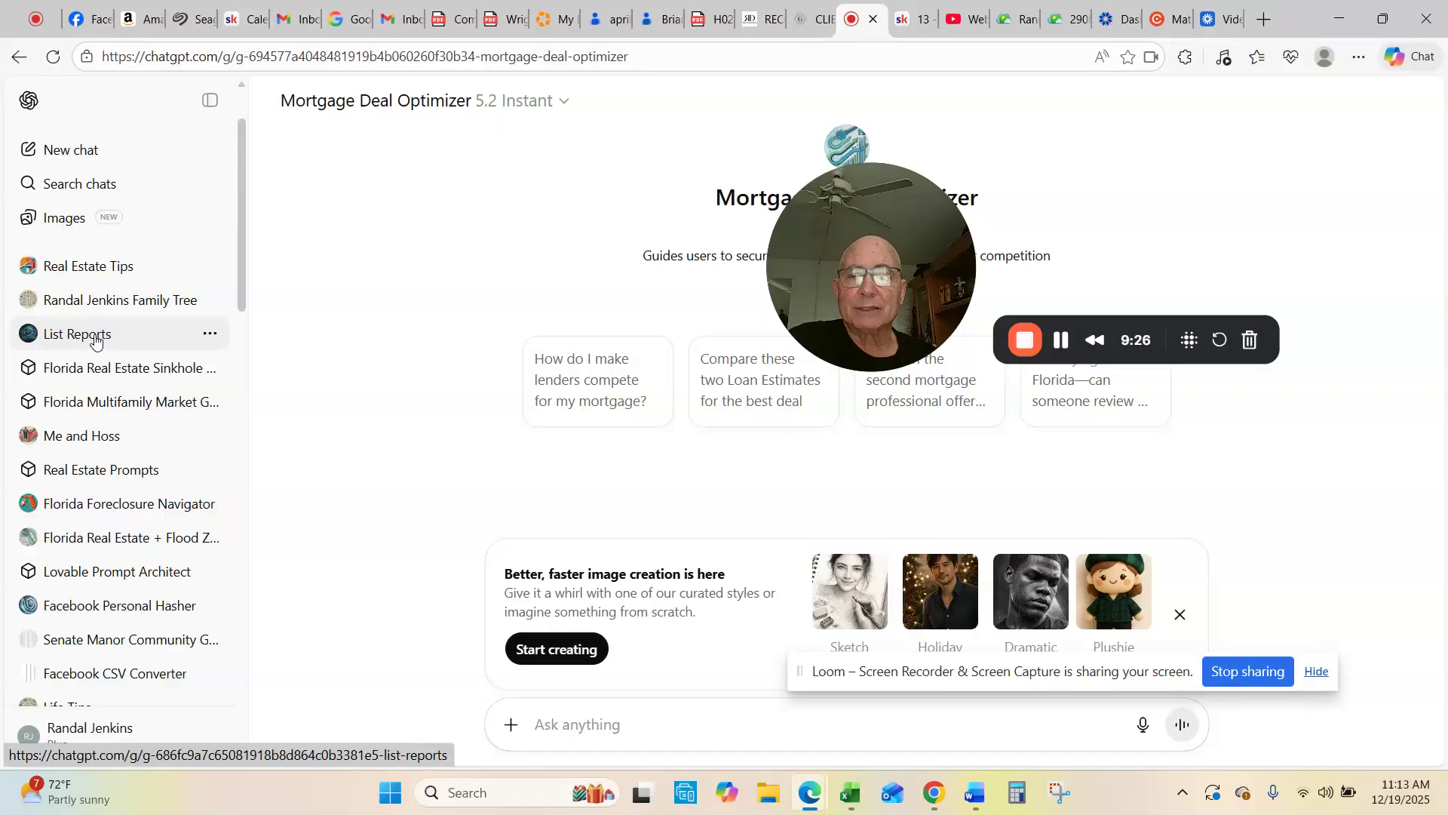
pyautogui.scroll(-2, 96, 339)
pyautogui.scroll(1, 106, 337)
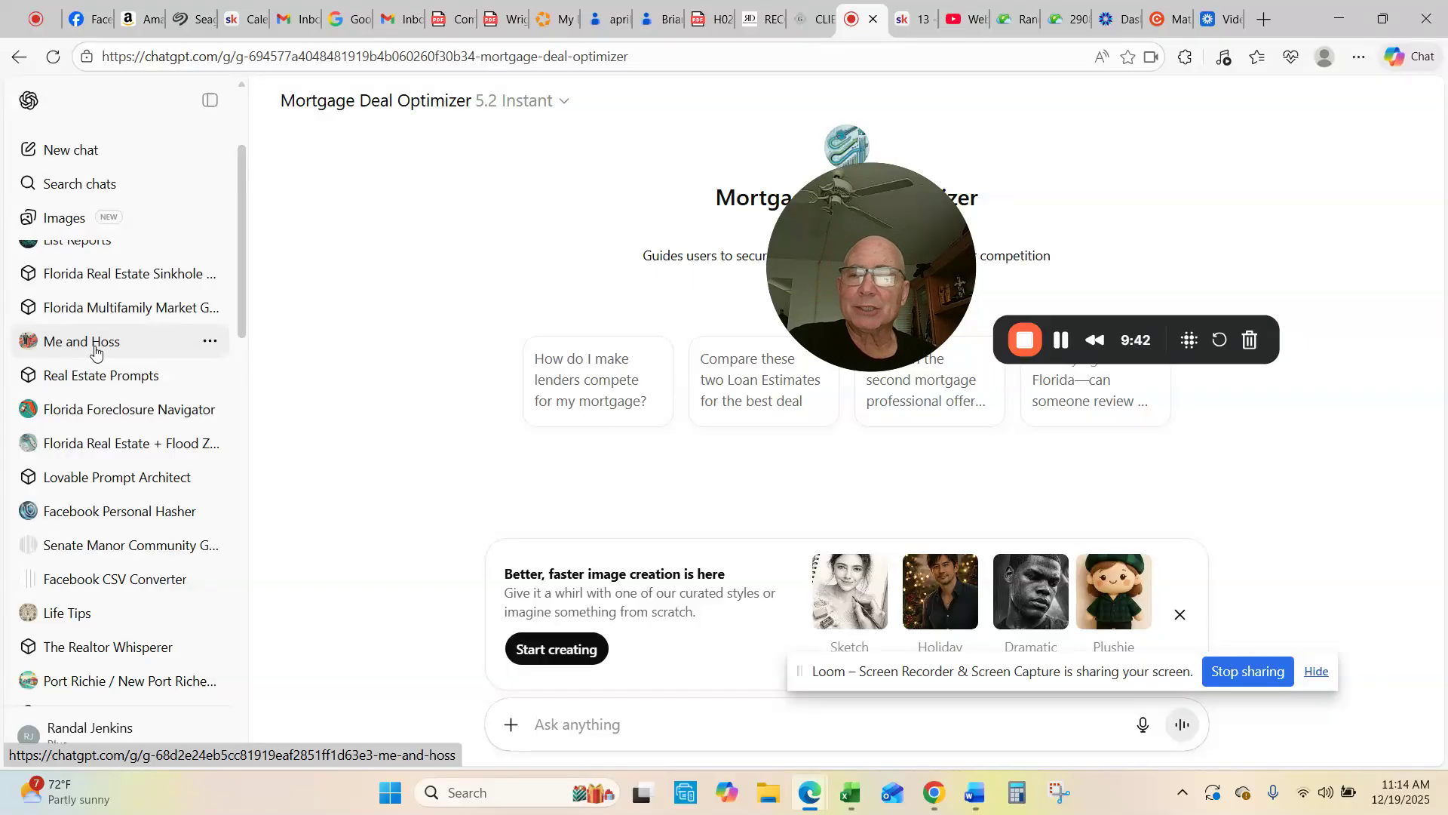
pyautogui.scroll(-1, 90, 362)
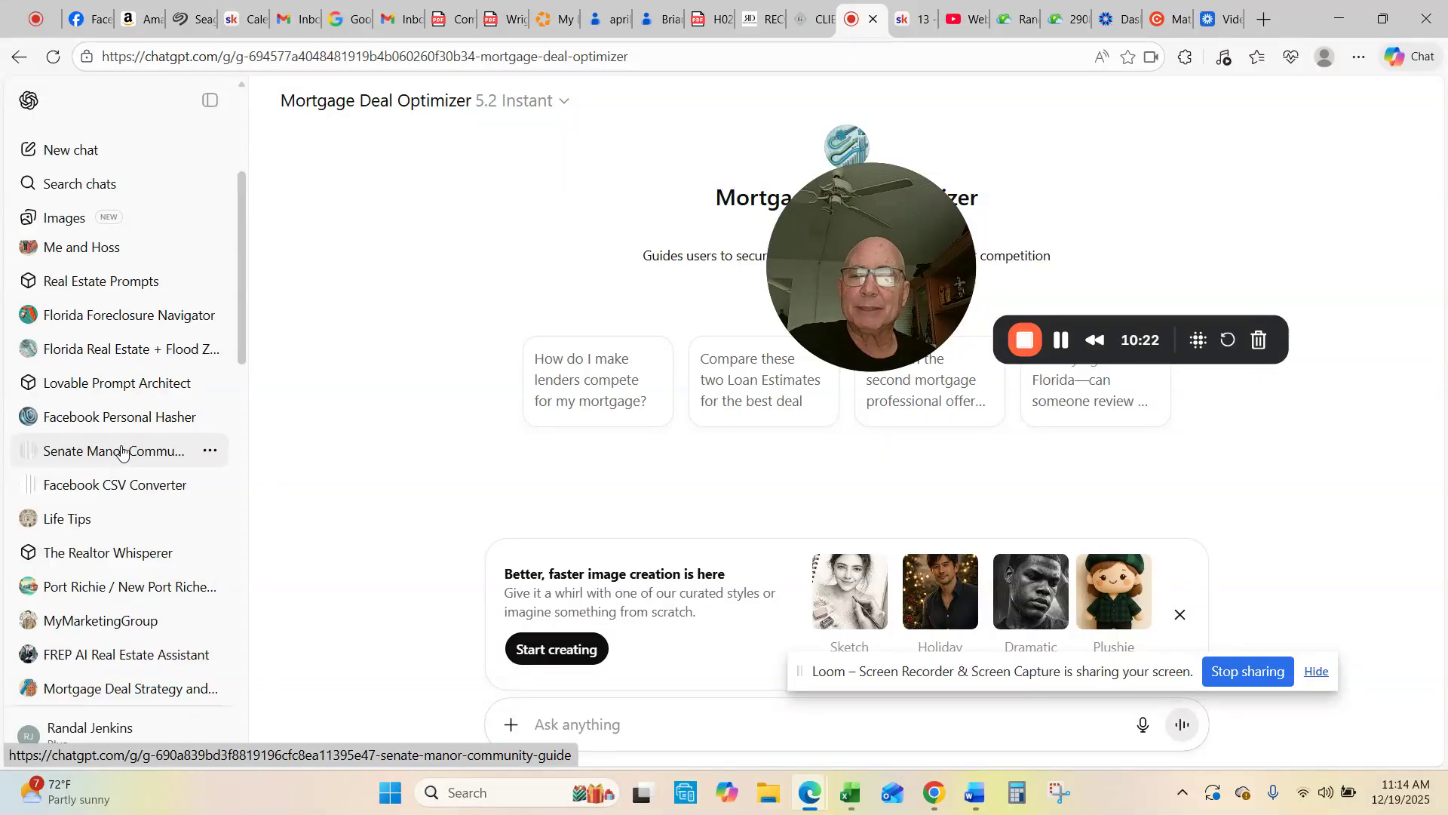
pyautogui.scroll(-5, 151, 483)
pyautogui.scroll(4, 169, 513)
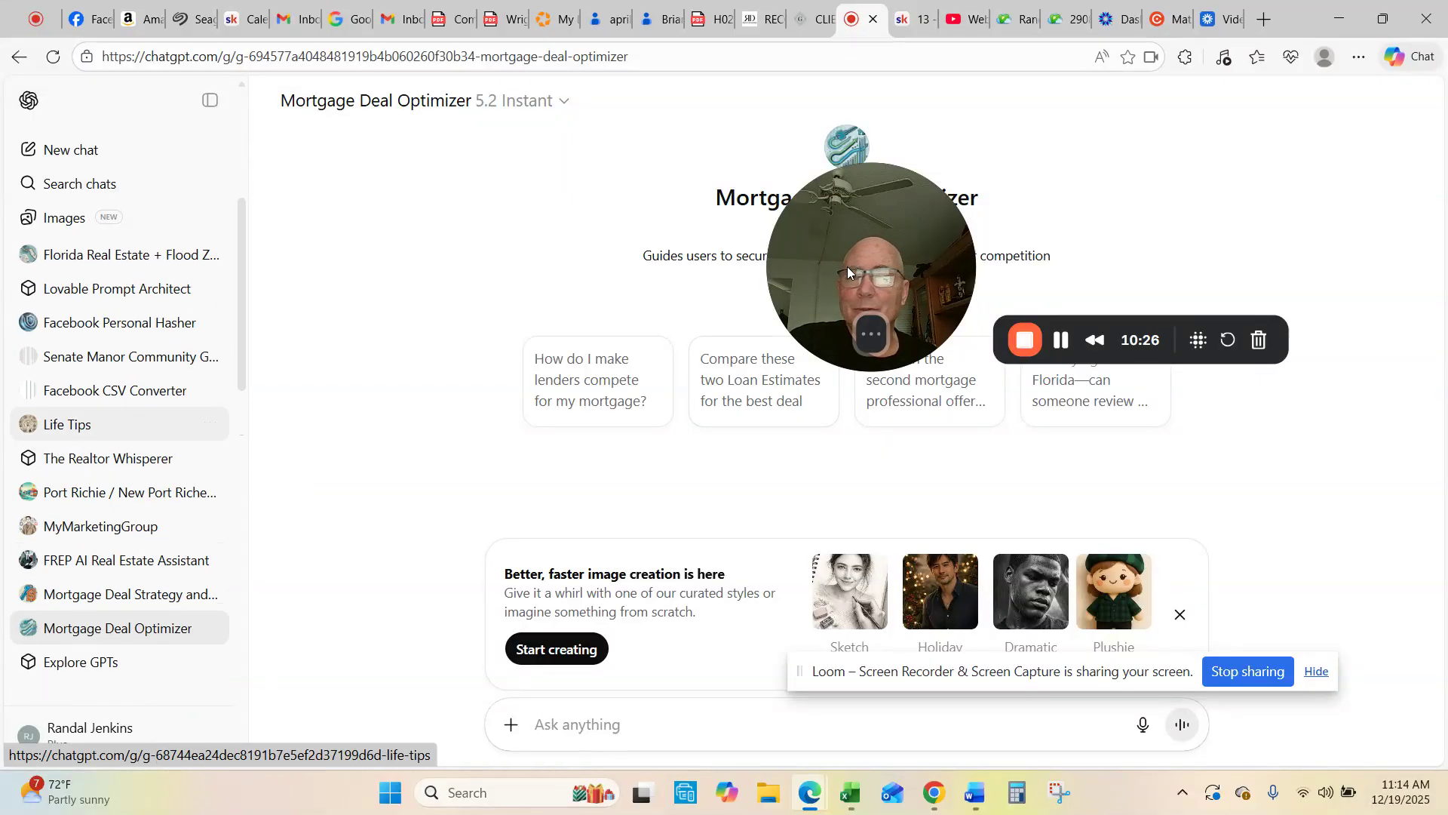
pyautogui.click(89, 425)
pyautogui.click(93, 432)
pyautogui.moveTo(832, 256); pyautogui.dragTo(148, 174)
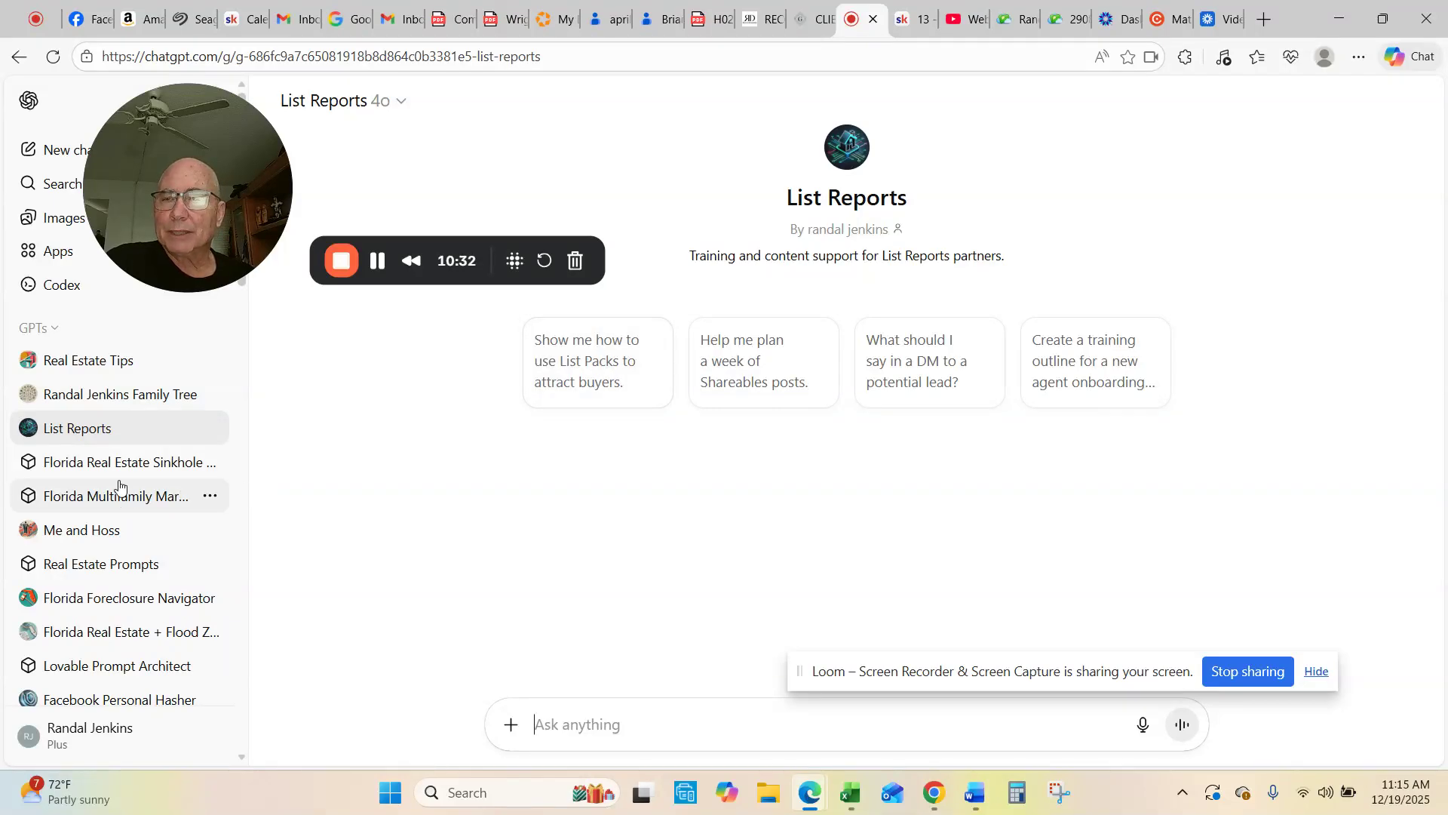
pyautogui.scroll(-4, 146, 498)
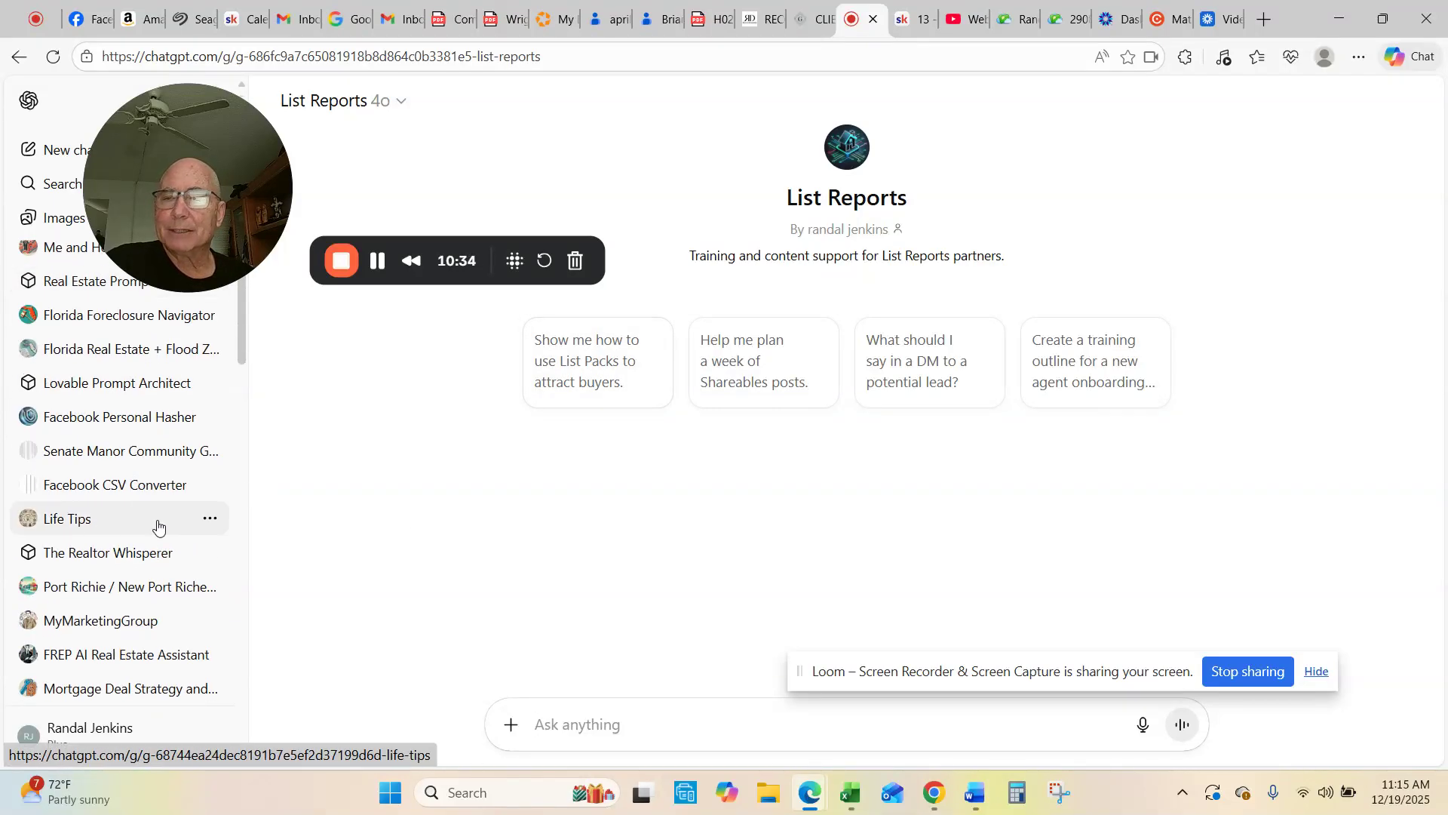
pyautogui.click(94, 520)
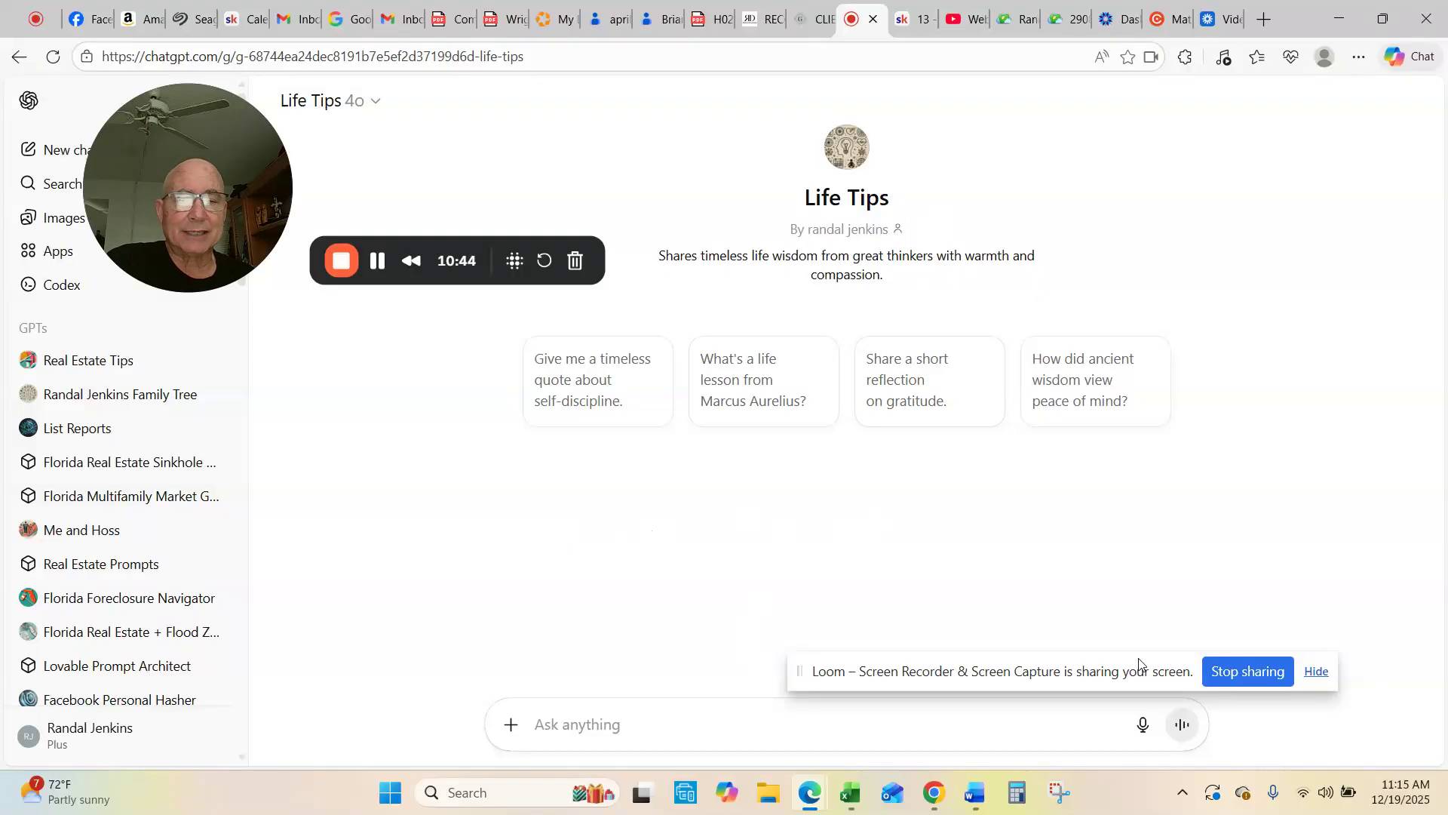
# Dictate and send the prompt "Make me feel better." to Life Tips and read through its answer
pyautogui.click(1143, 725)
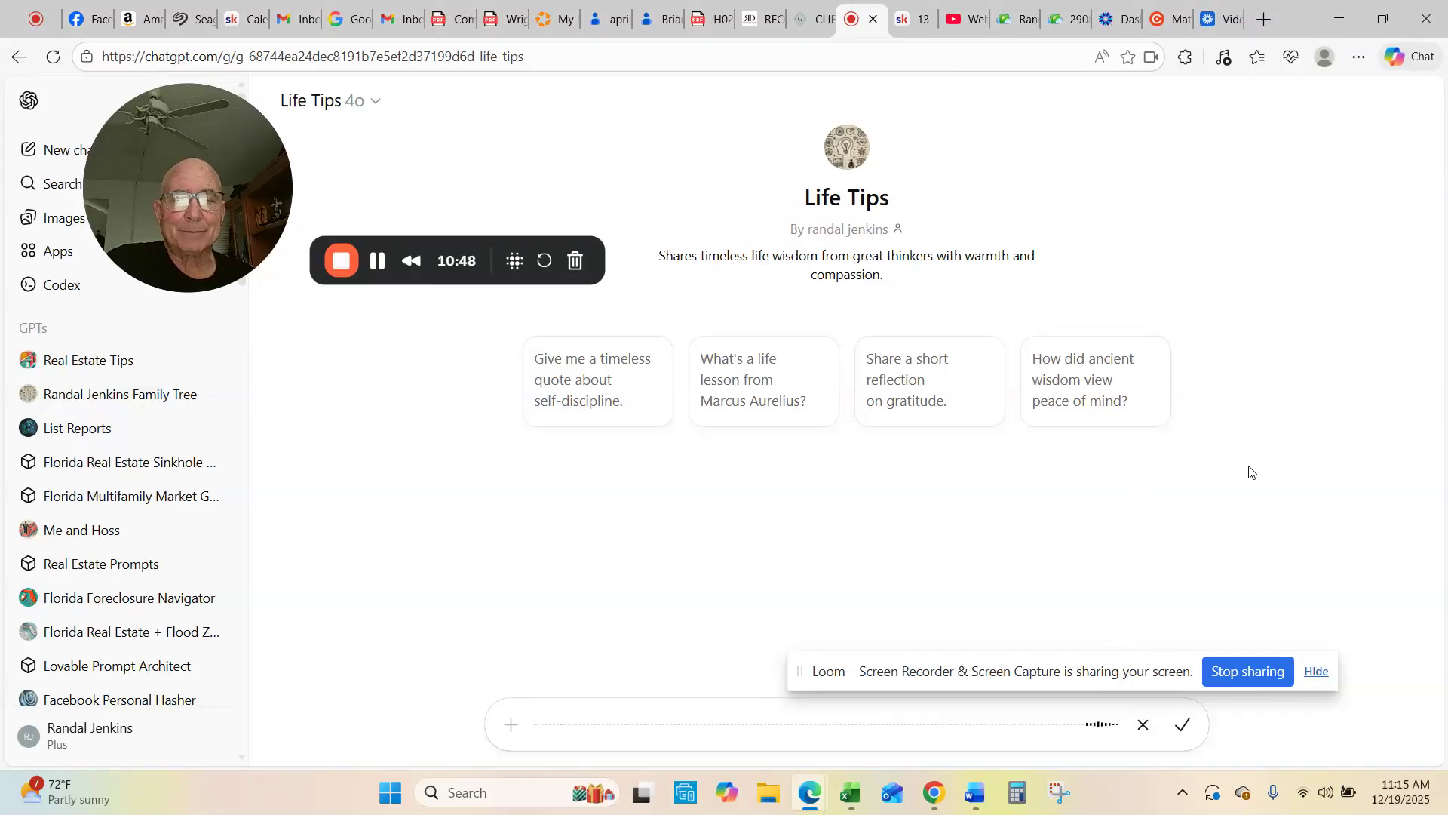
pyautogui.click(1184, 725)
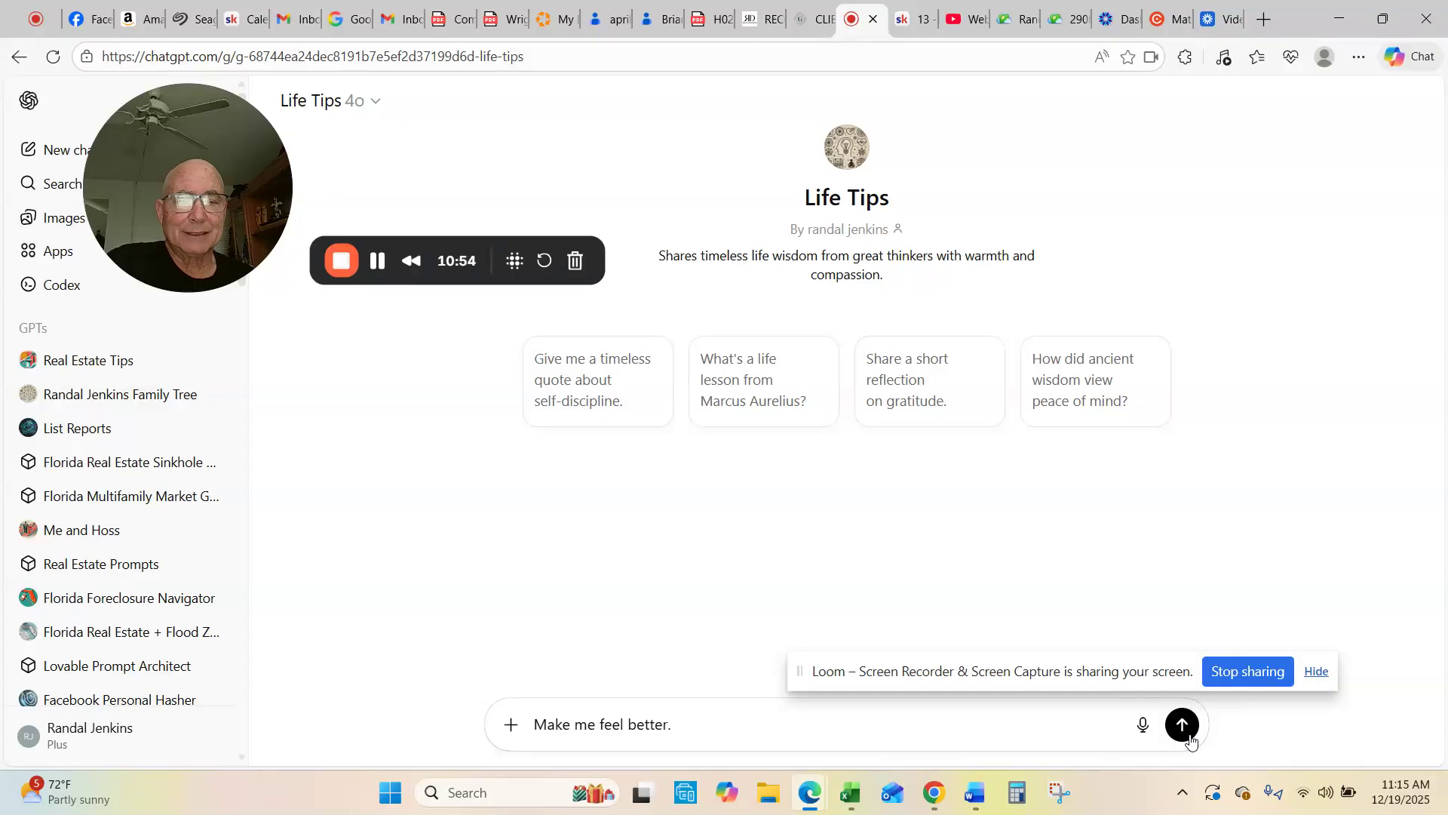
pyautogui.click(1182, 725)
pyautogui.moveTo(1157, 675); pyautogui.dragTo(1207, 213)
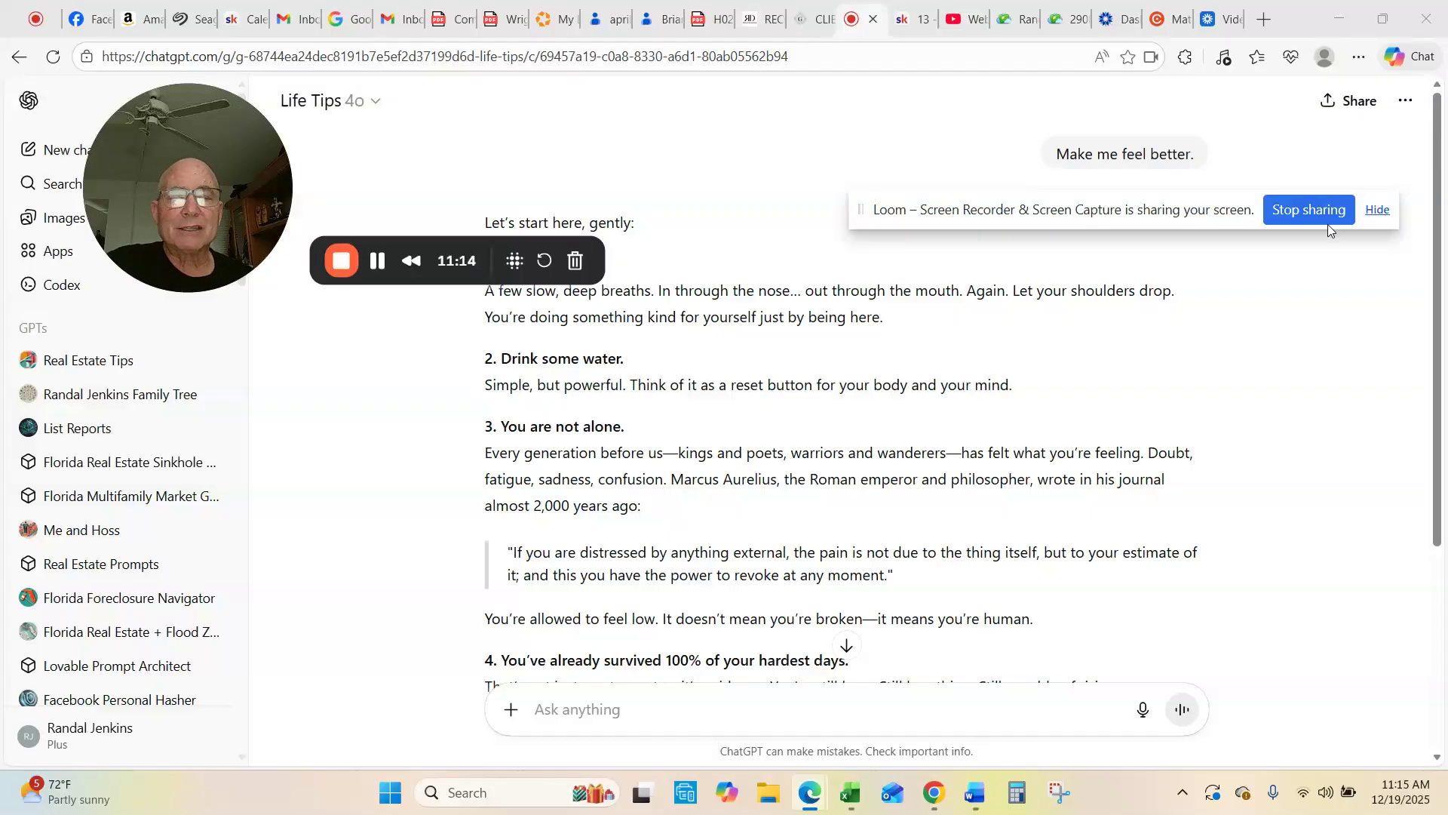
pyautogui.scroll(-3, 1243, 257)
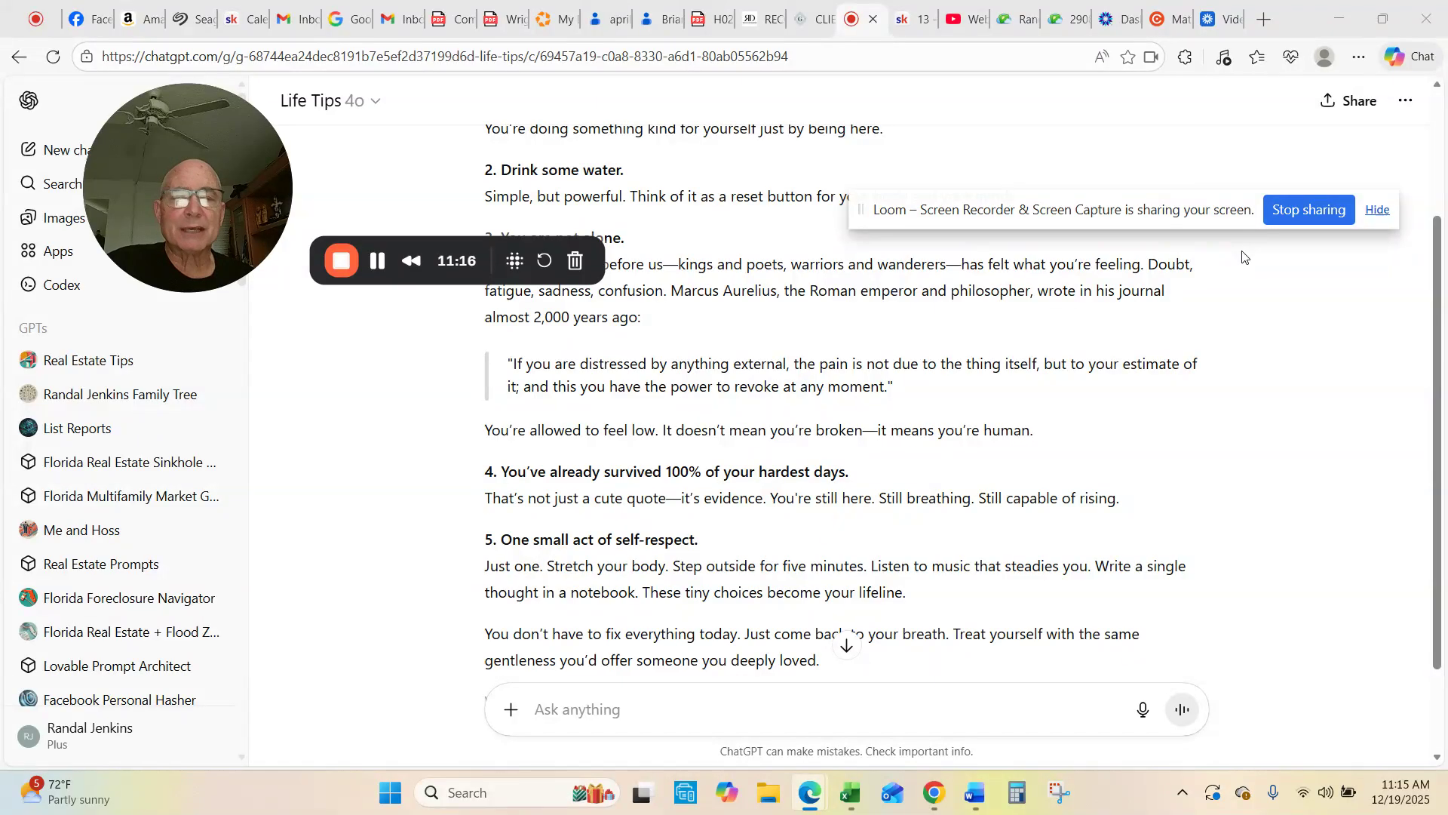
pyautogui.scroll(-2, 1244, 257)
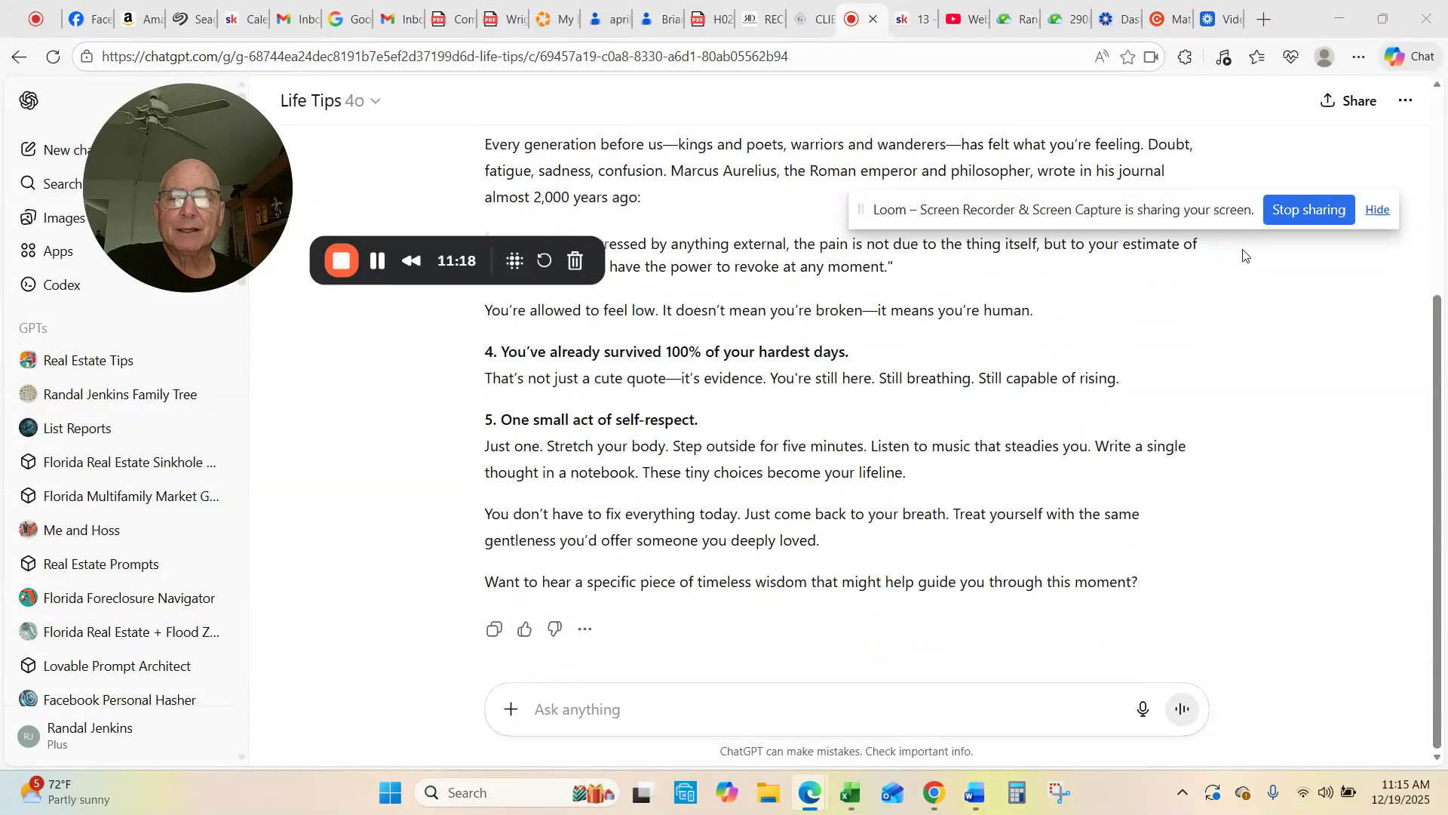